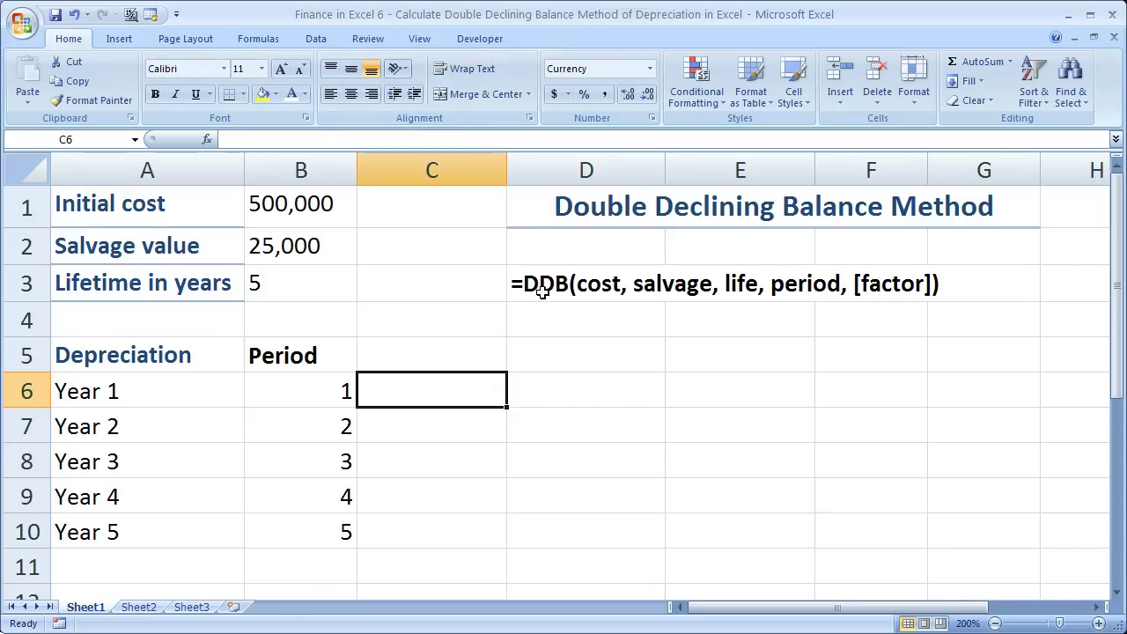
Review the DDB syntax, the initial cost, salvage value and lifetime inputs, and the depreciation years with their period numbers.
left_click_drag(542, 292, 975, 278)
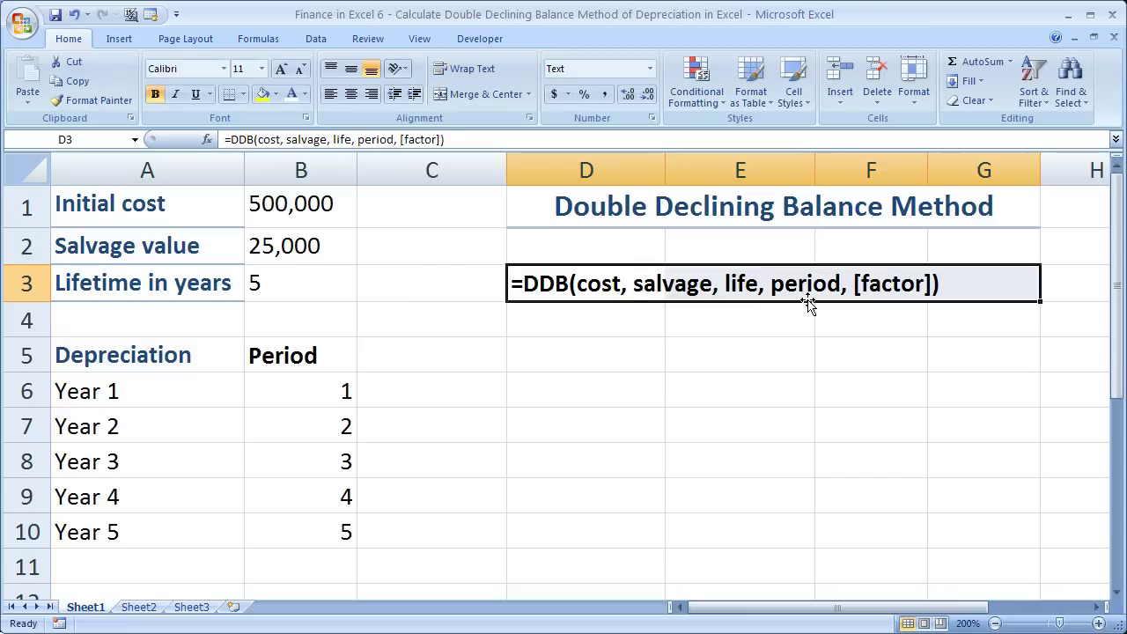
left_click(294, 201)
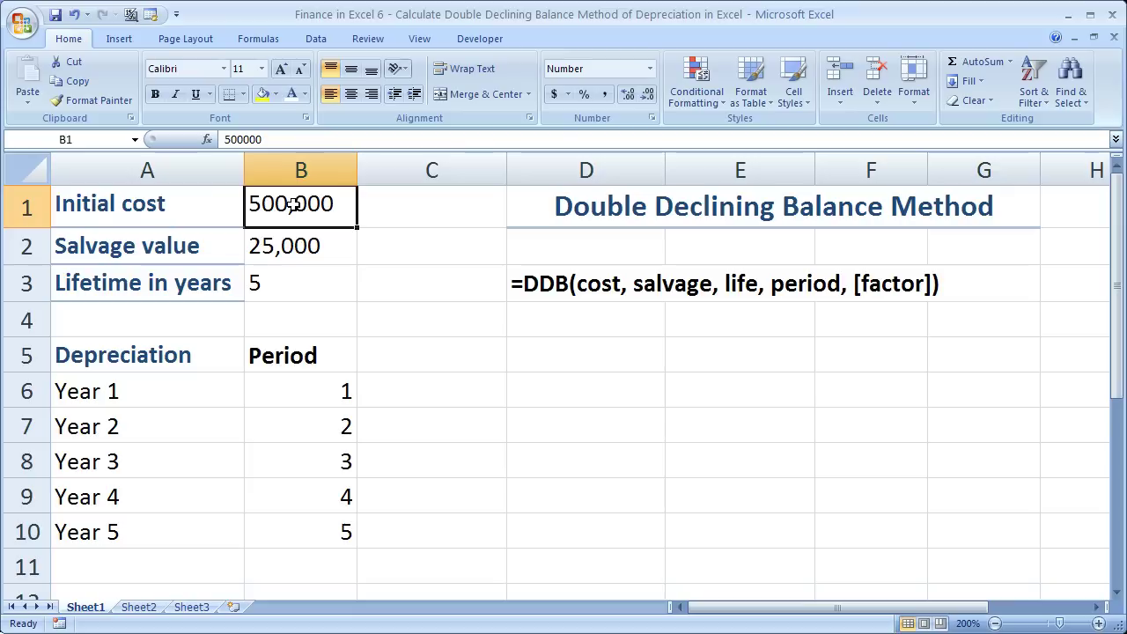
left_click(308, 256)
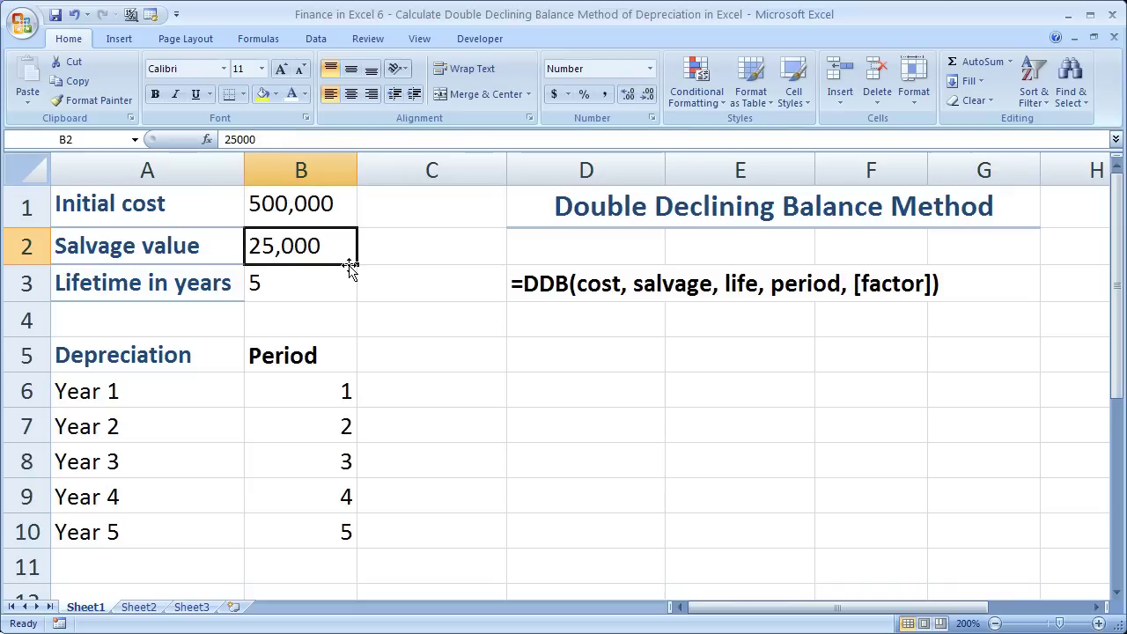
left_click_drag(187, 245, 275, 245)
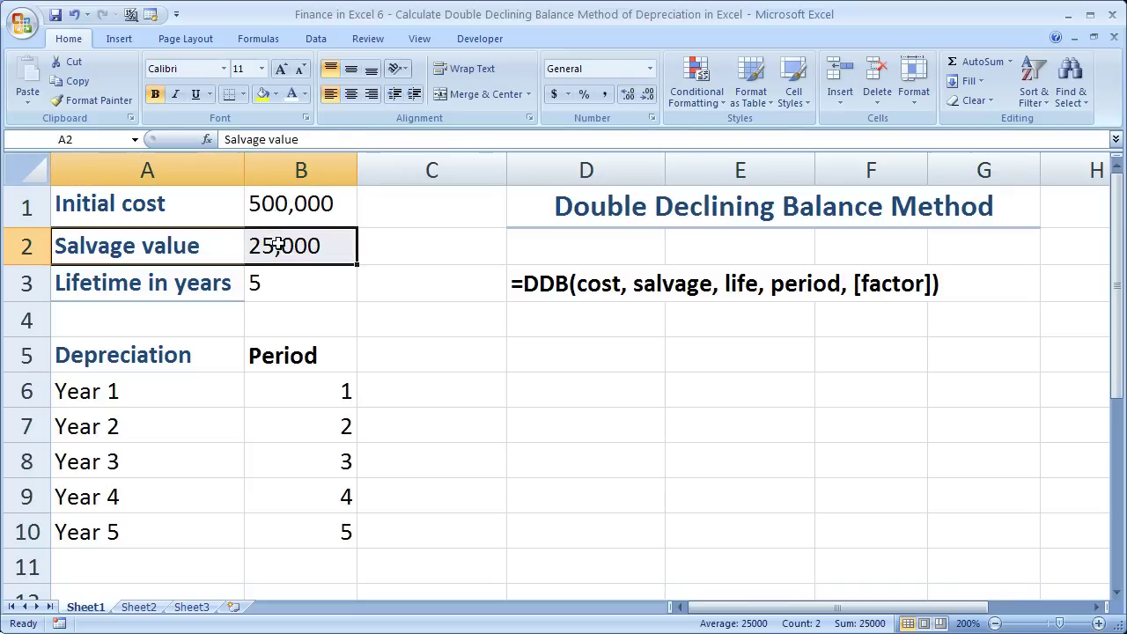
left_click_drag(282, 285, 222, 293)
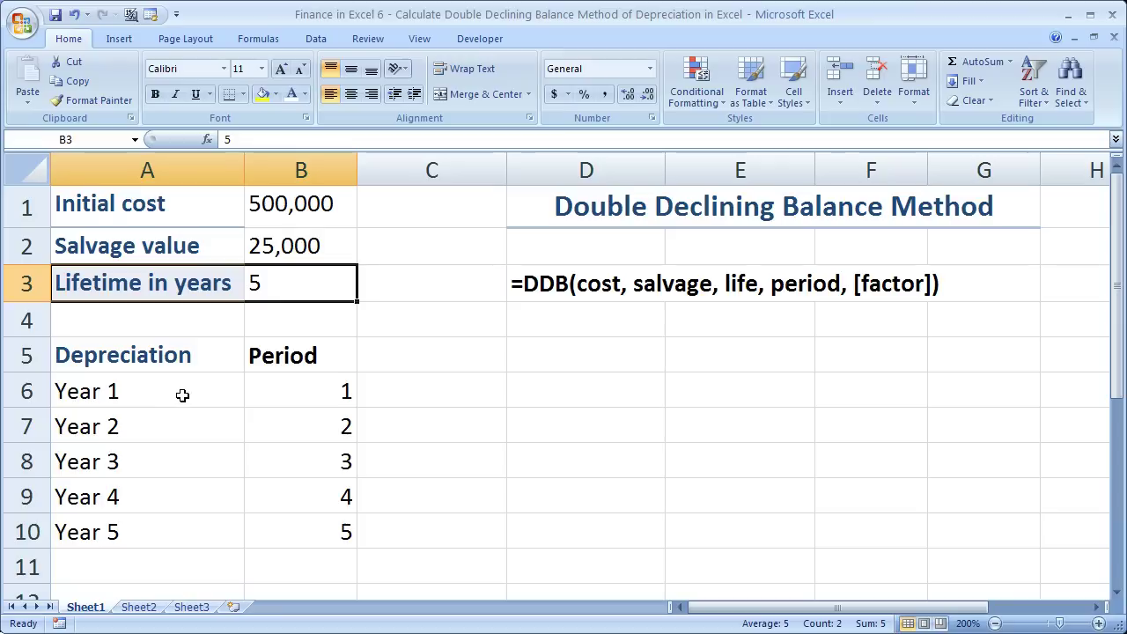
left_click_drag(181, 392, 164, 532)
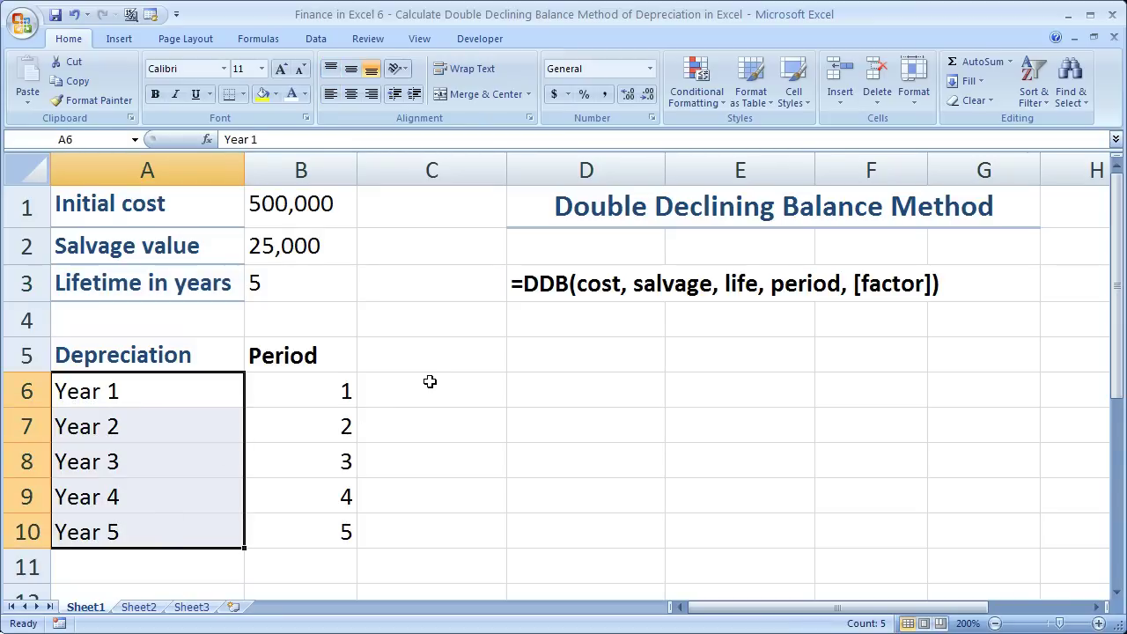
left_click_drag(315, 359, 314, 528)
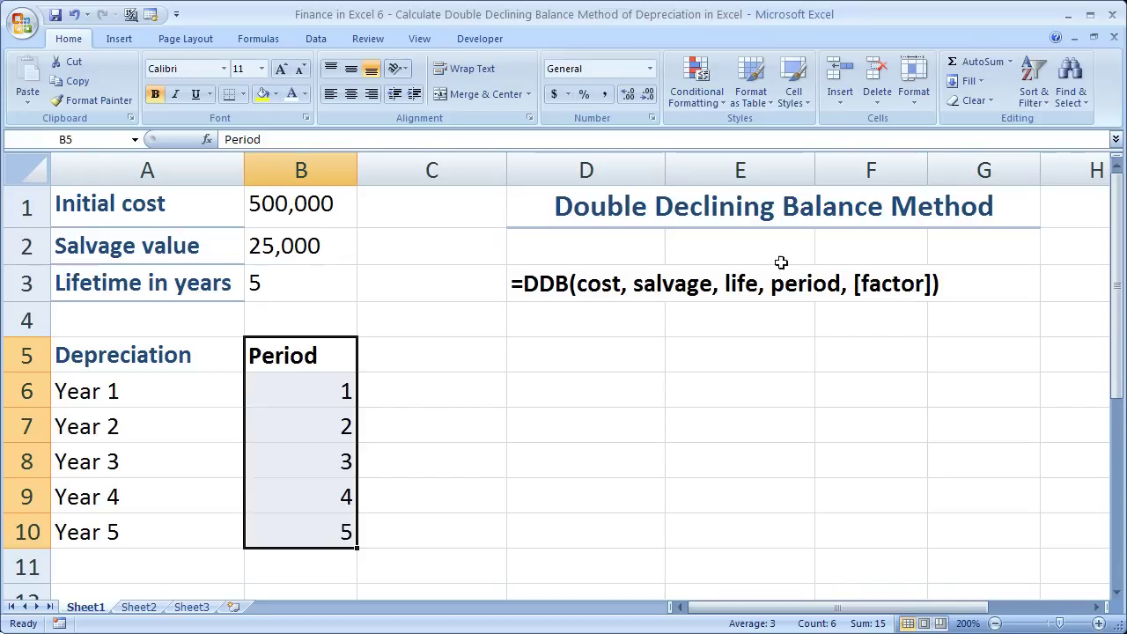
left_click(319, 393)
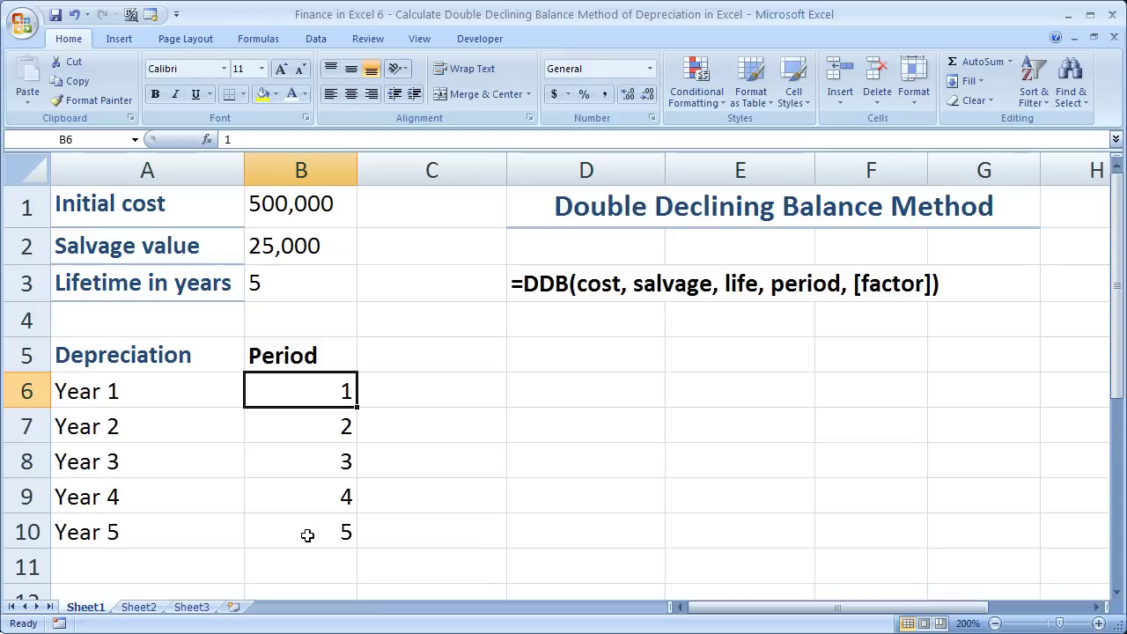
left_click_drag(319, 388, 318, 532)
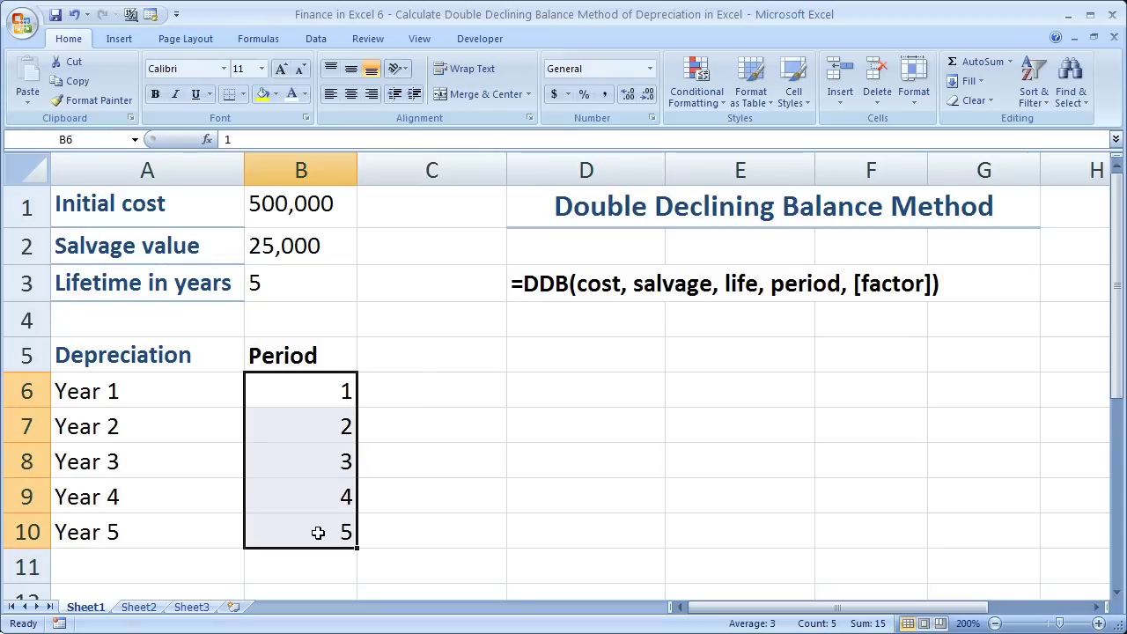
Start a DDB formula in C6 for Year 1, using the absolute reference $B$1 as the cost.
left_click(441, 392)
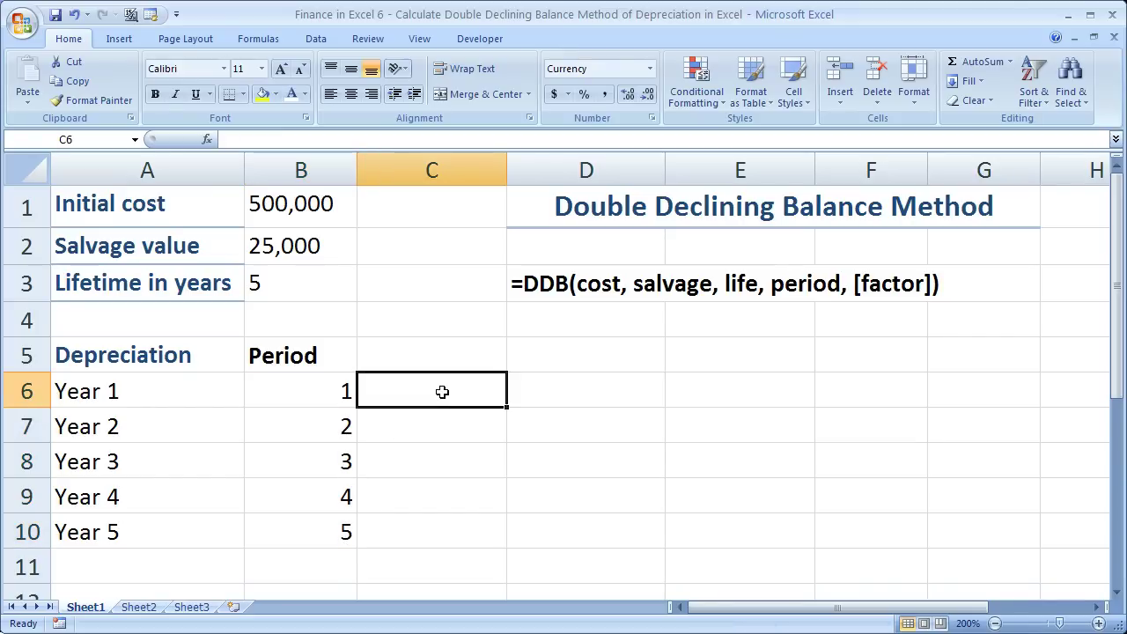
type("=")
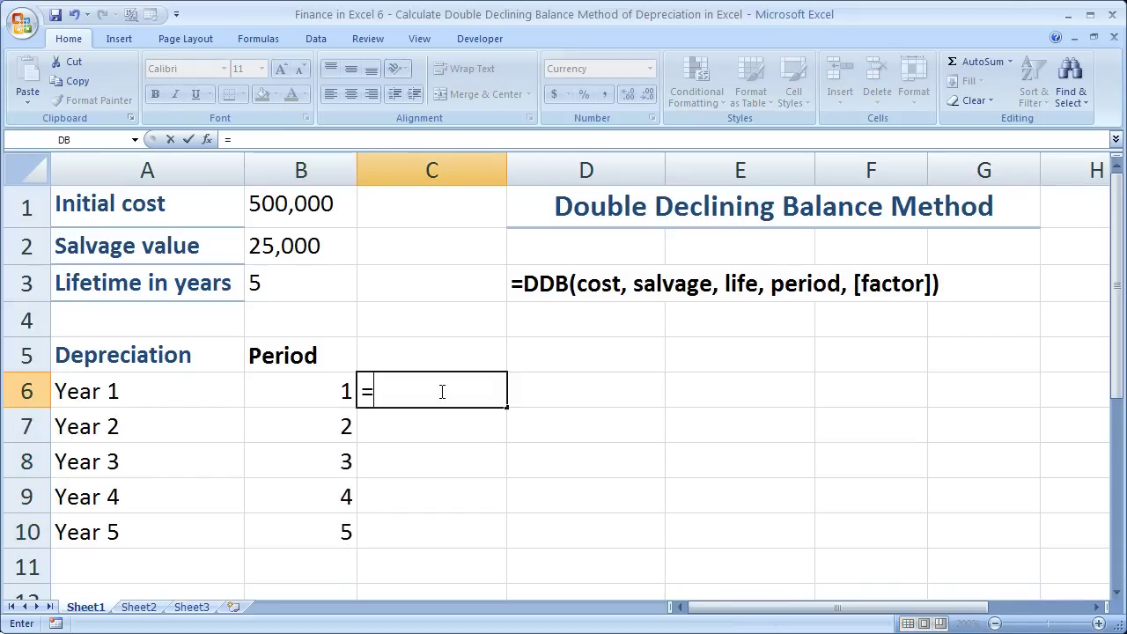
type("ddb")
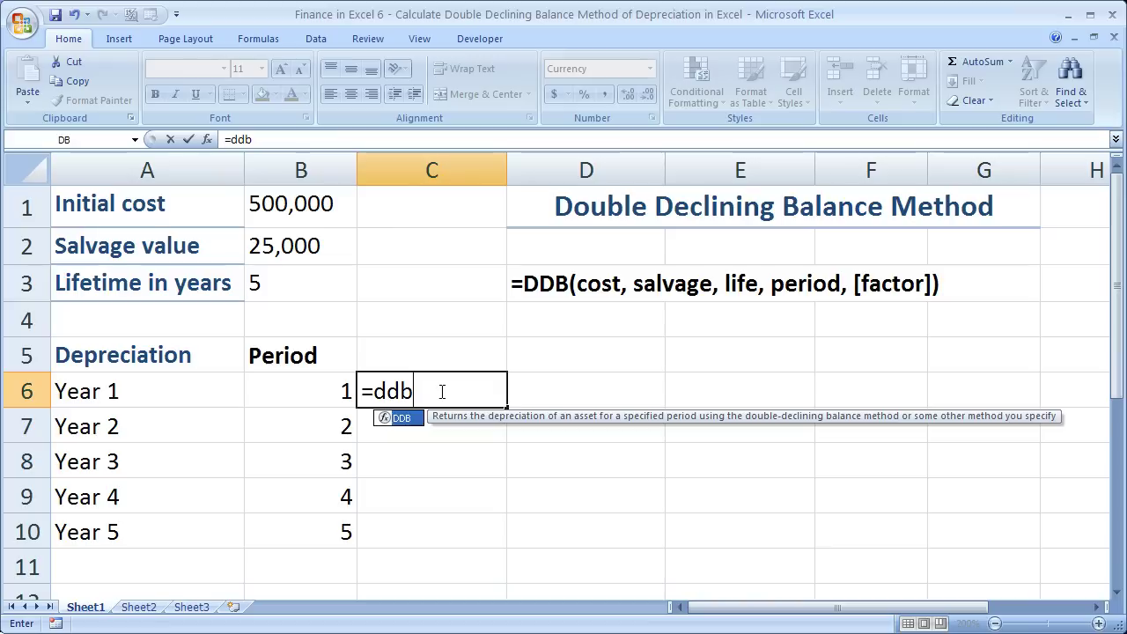
type("(")
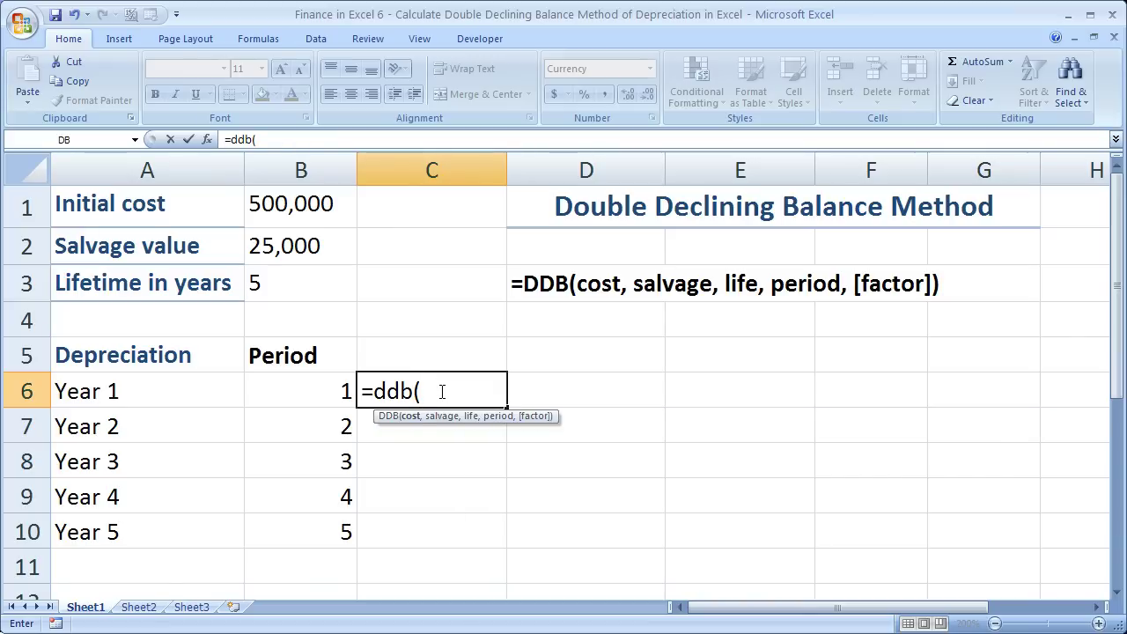
left_click(322, 204)
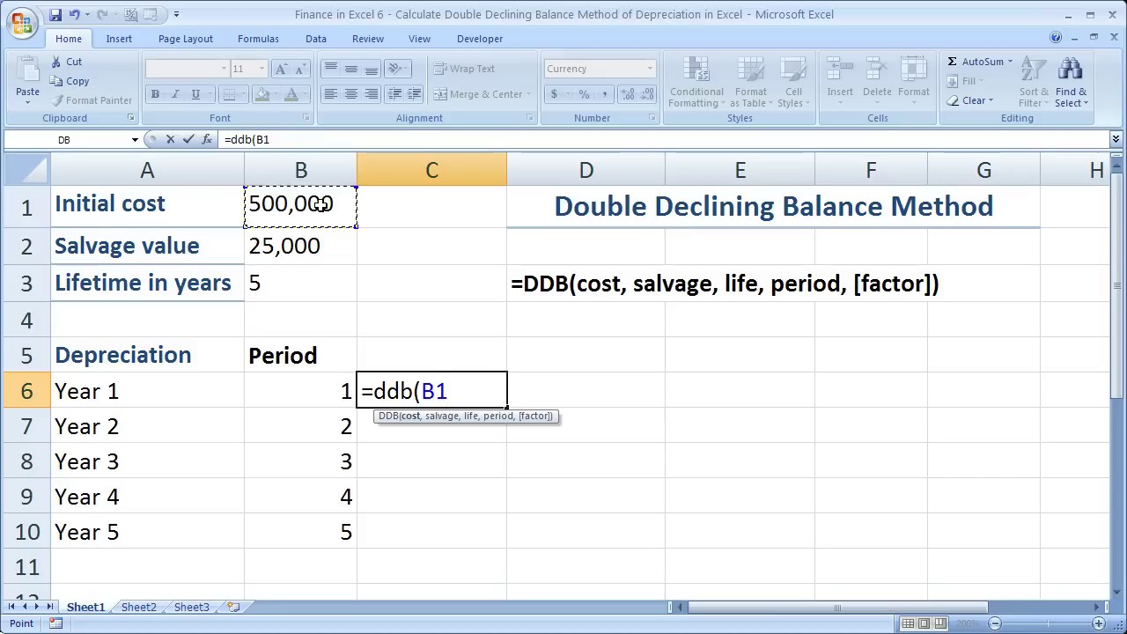
key("F4")
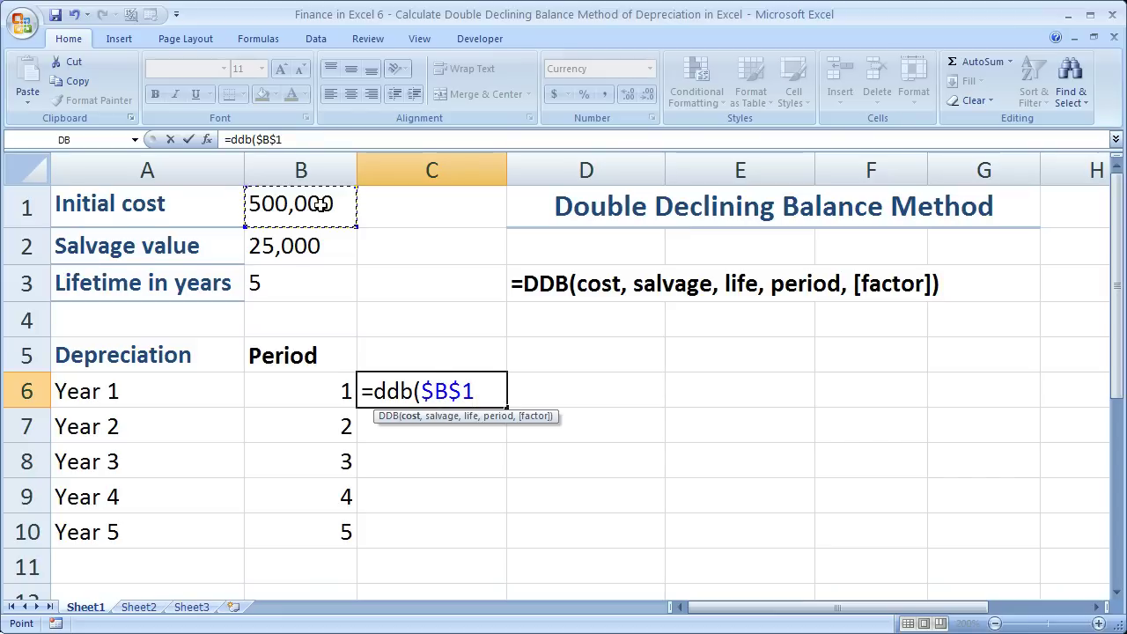
type(",")
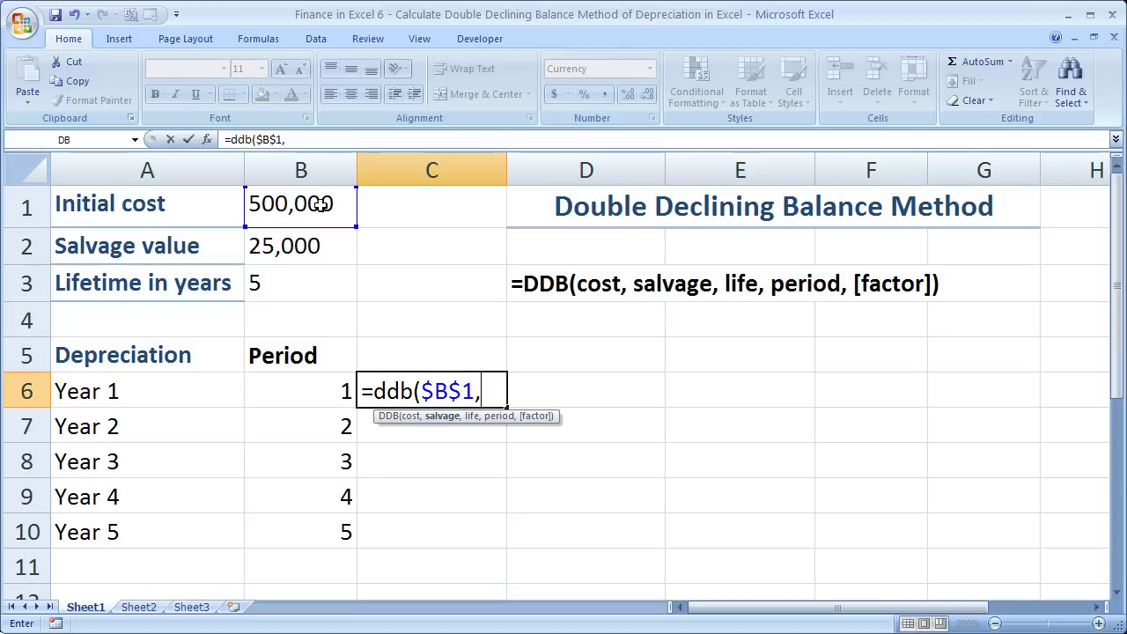
Add the absolute references $B$2 for salvage and $B$3 for life to the DDB formula.
left_click(299, 246)
key("F4")
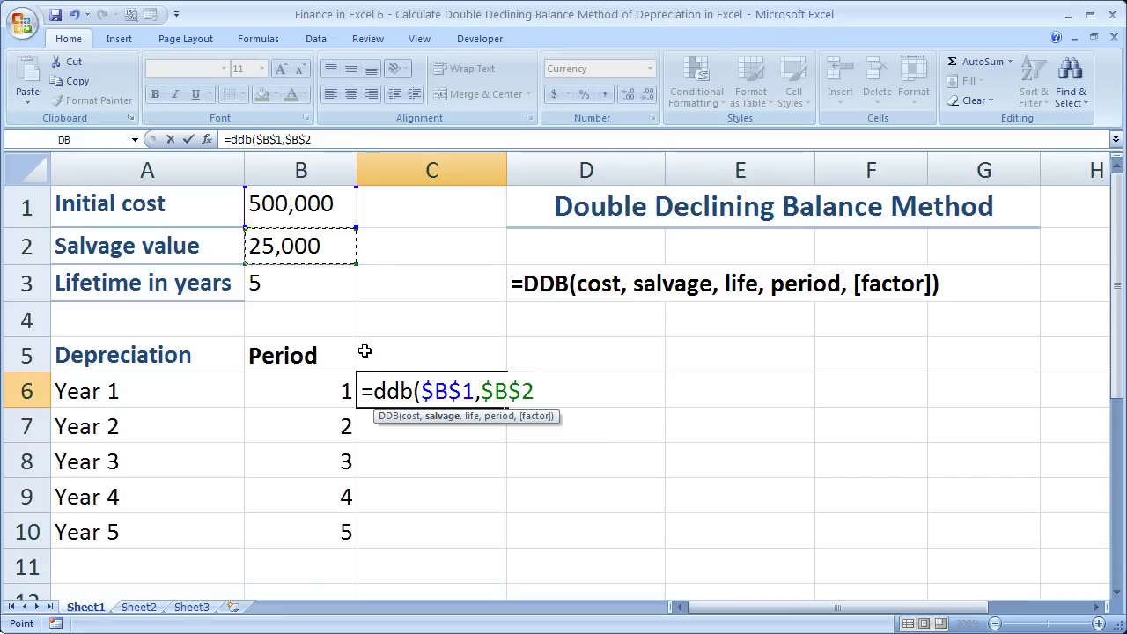
type(",")
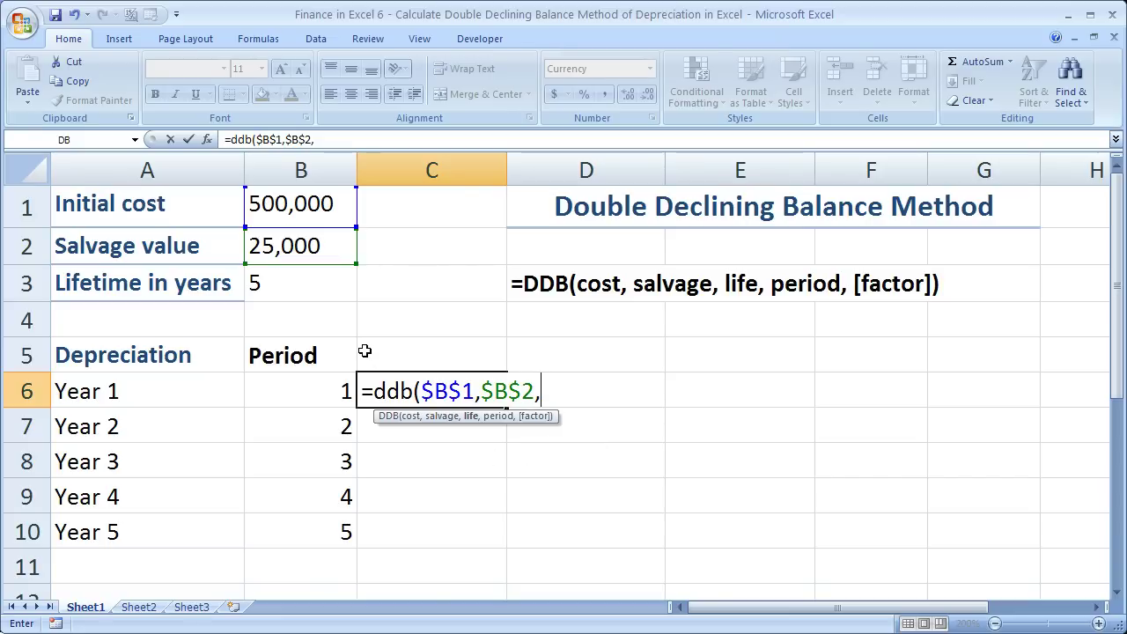
left_click(294, 283)
key("F4")
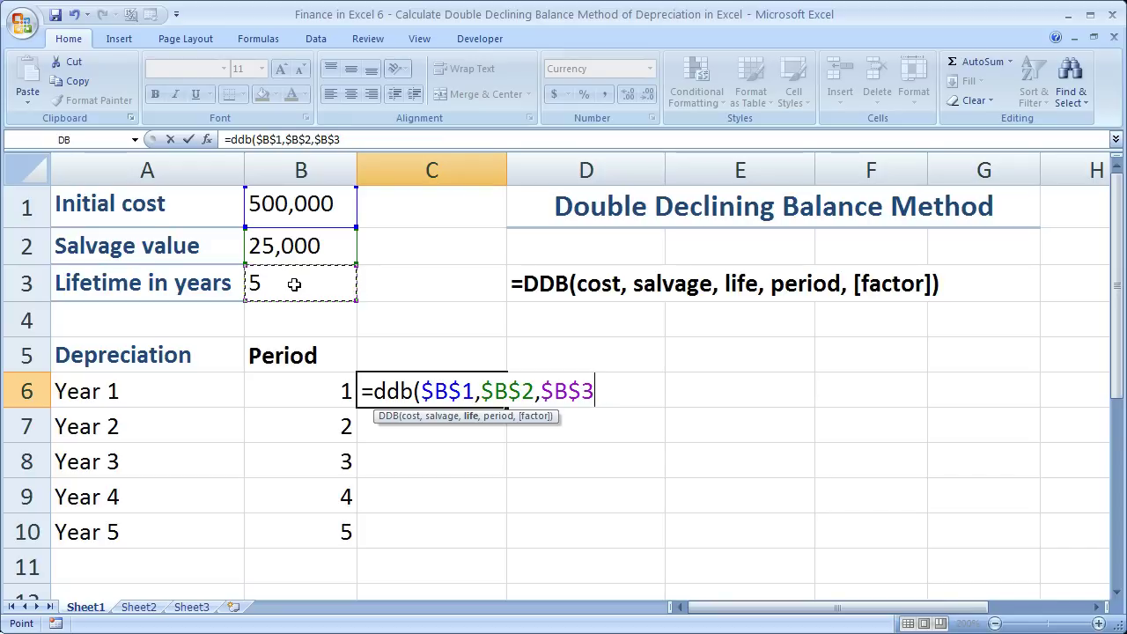
type(",")
Try B6 and ROW(C1) as alternative period arguments in the DDB formula.
left_click(307, 392)
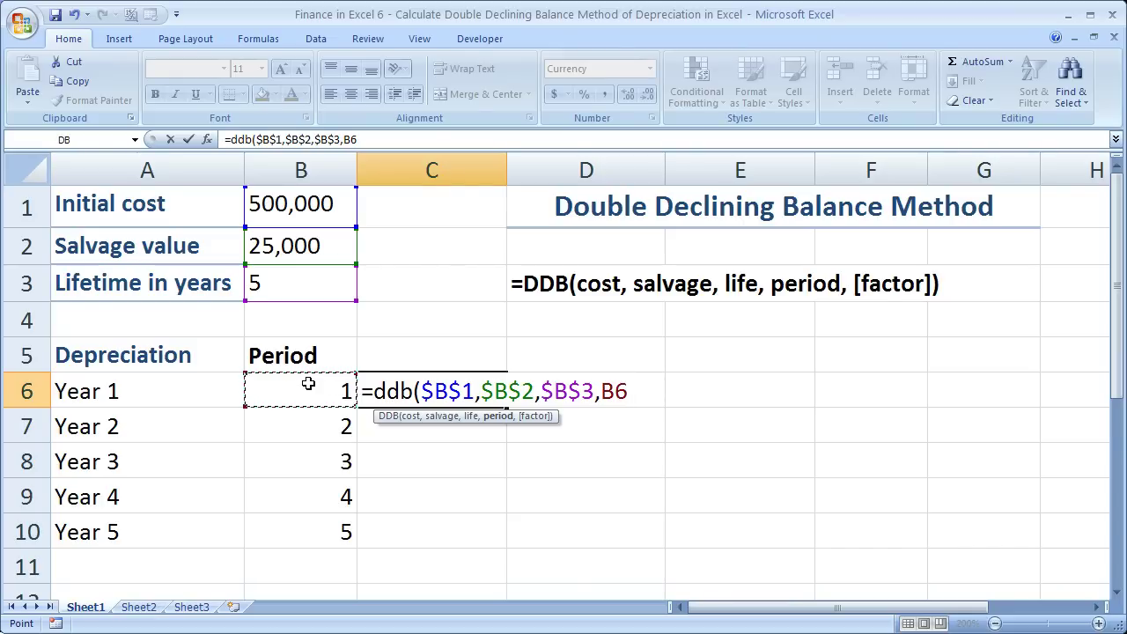
key("BackSpace")
key("BackSpace")
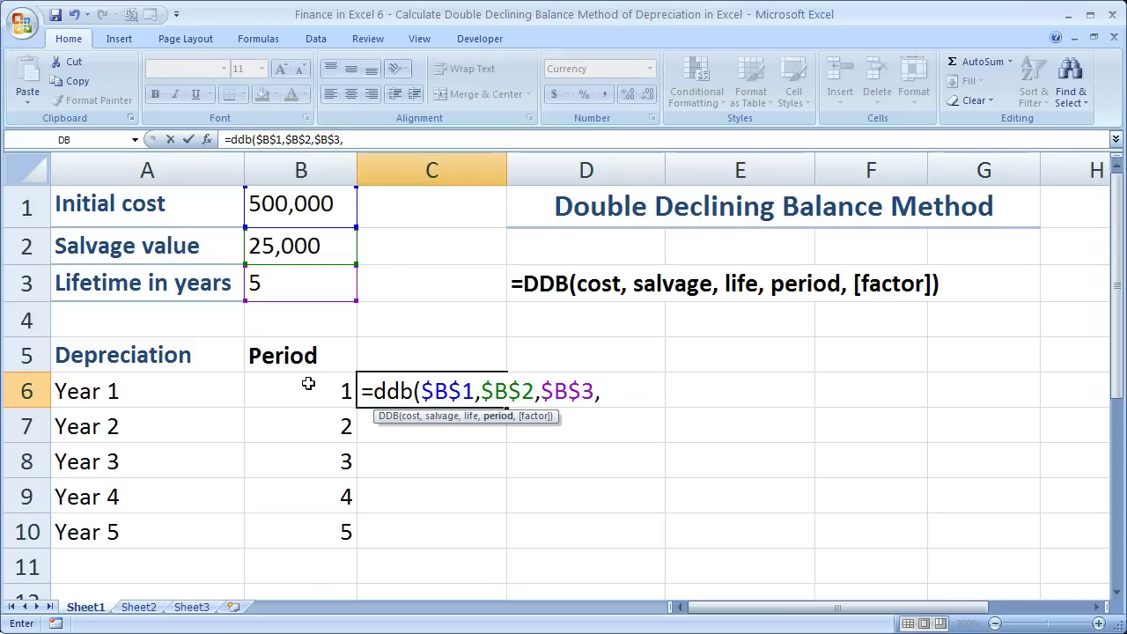
type("row")
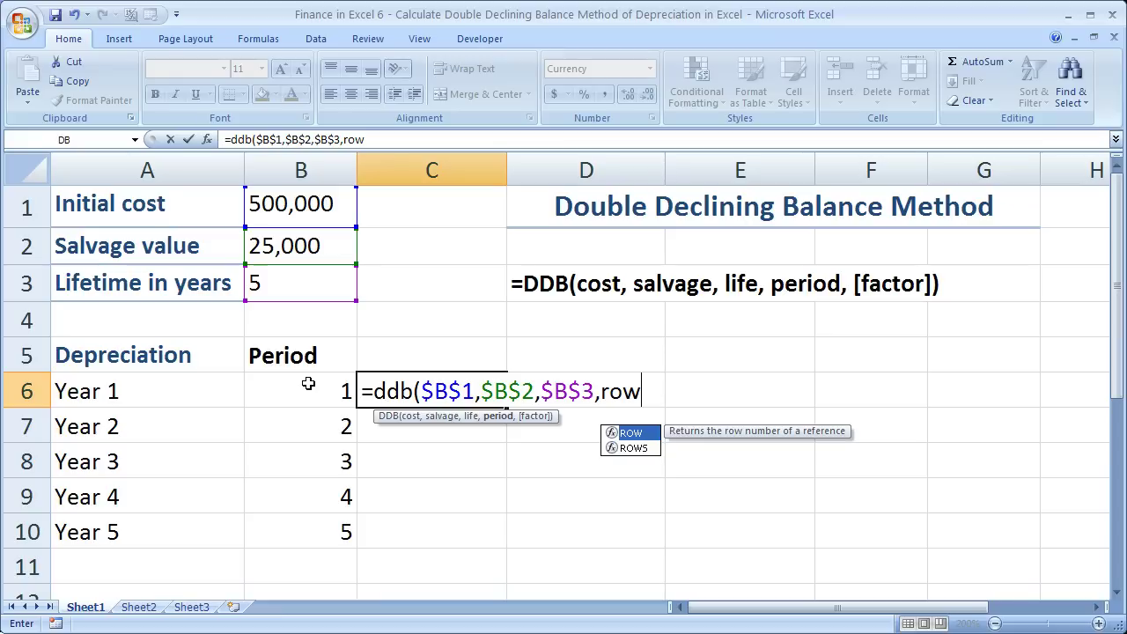
type("(")
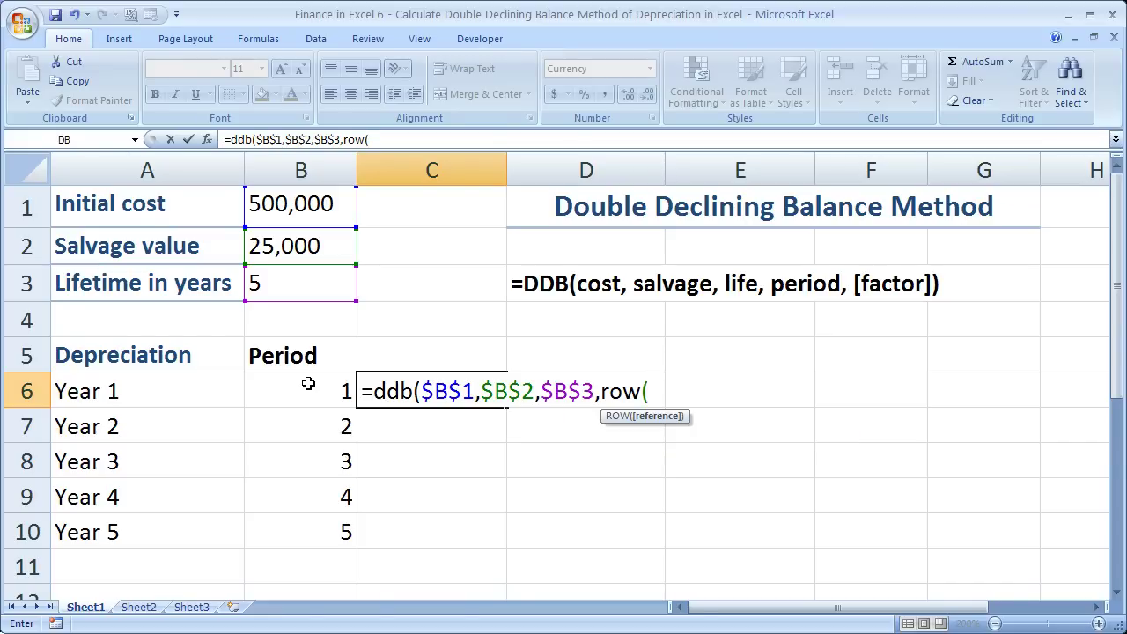
left_click(482, 205)
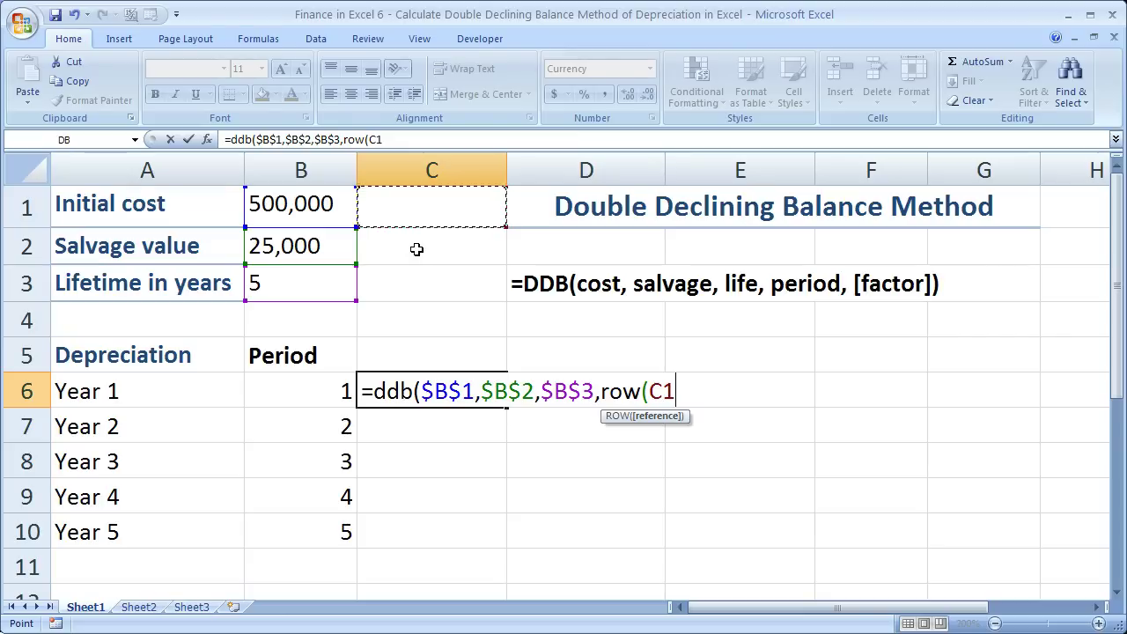
type(")")
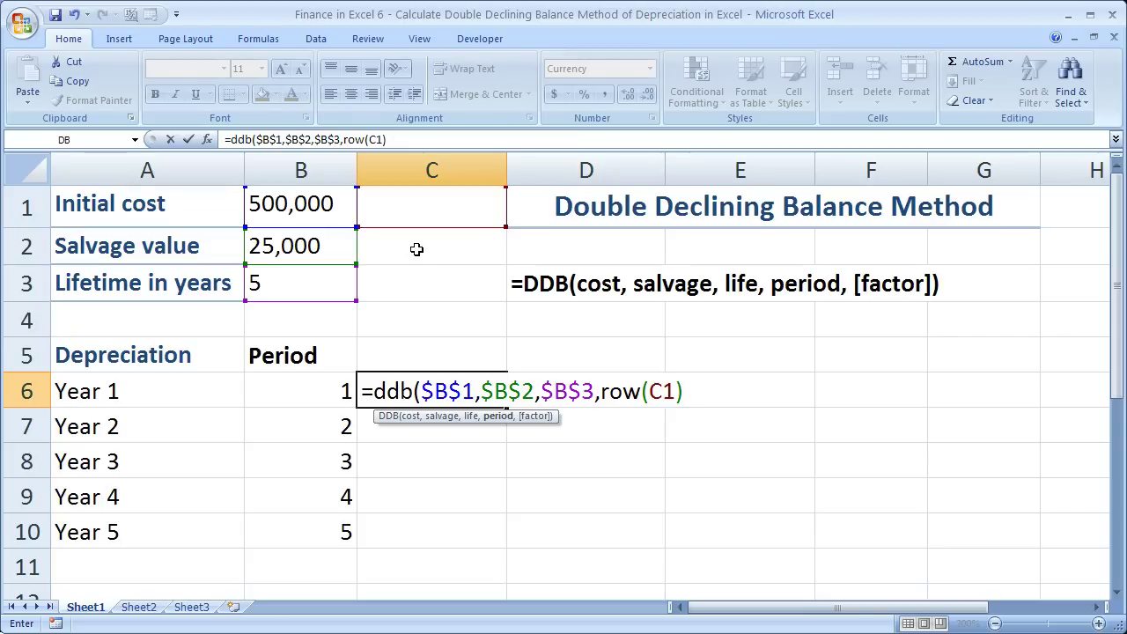
key("BackSpace")
key("BackSpace")
key("BackSpace")
key("BackSpace")
key("BackSpace")
key("BackSpace")
key("BackSpace")
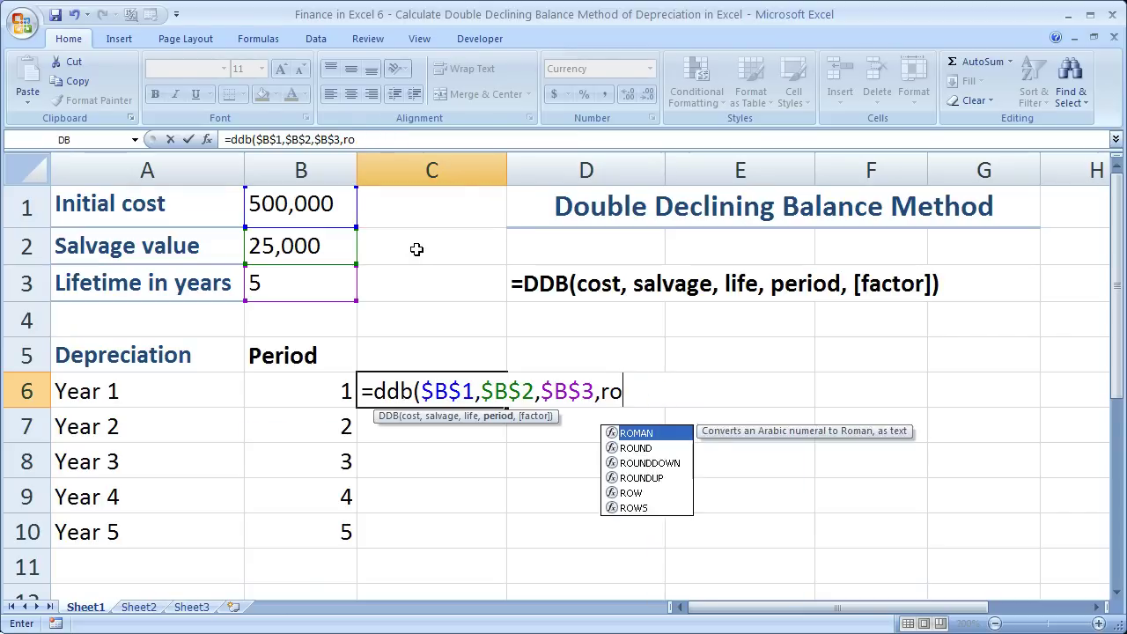
Use the relative reference B6 as the period argument of the DDB formula.
left_click(317, 390)
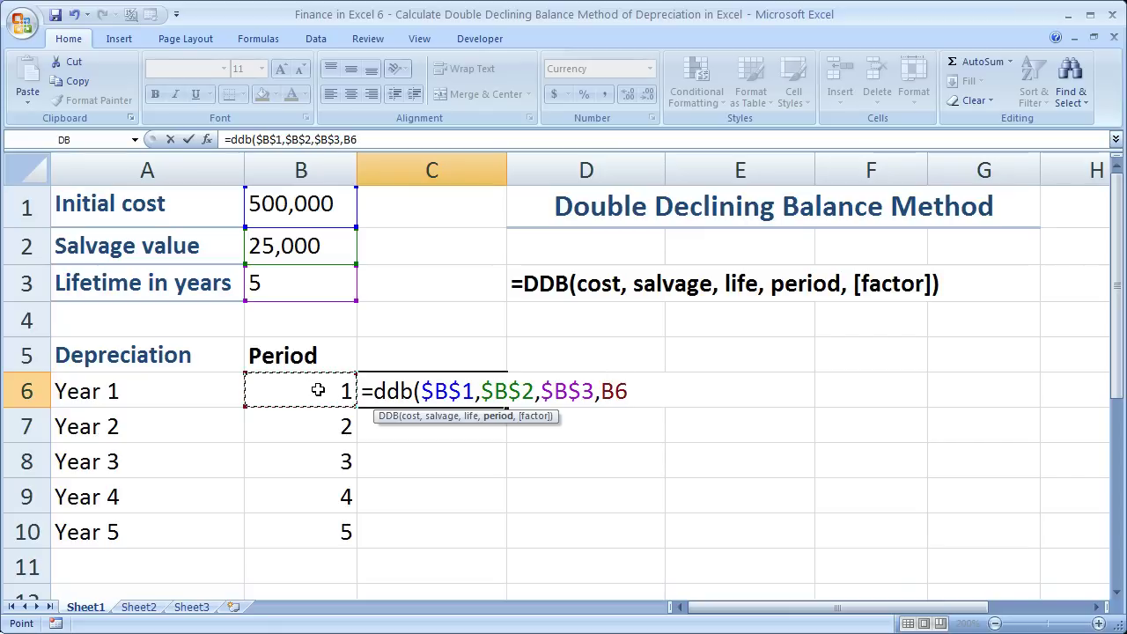
Try 1.5, 3 and 2 as the optional factor argument, and remove the argument again.
type(",")
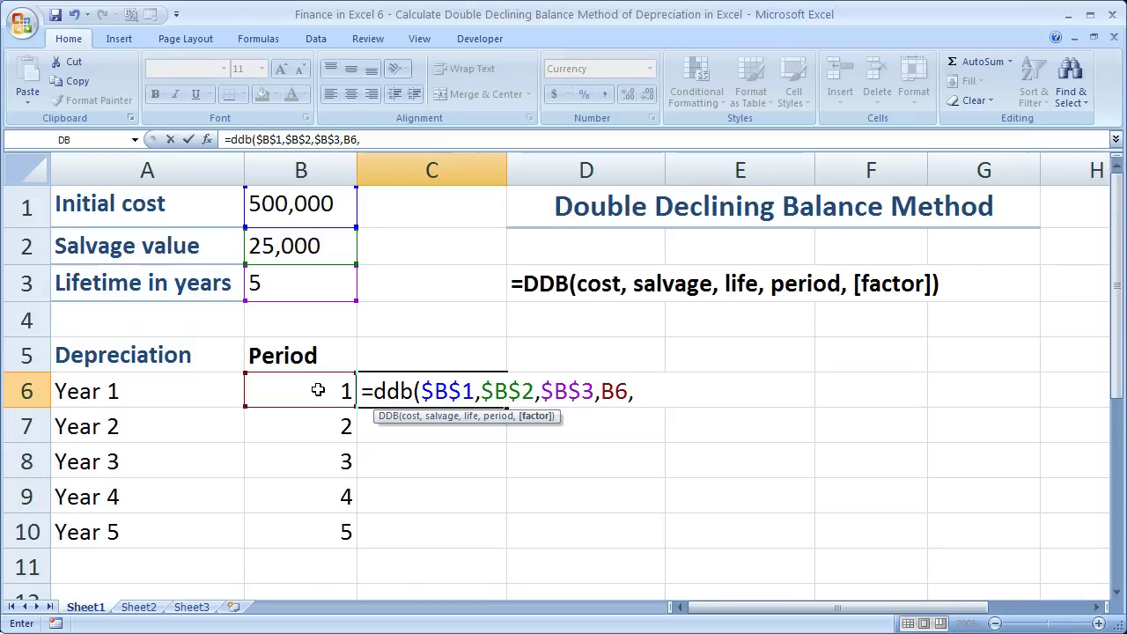
type("1.5")
key("BackSpace")
key("BackSpace")
key("BackSpace")
type("3")
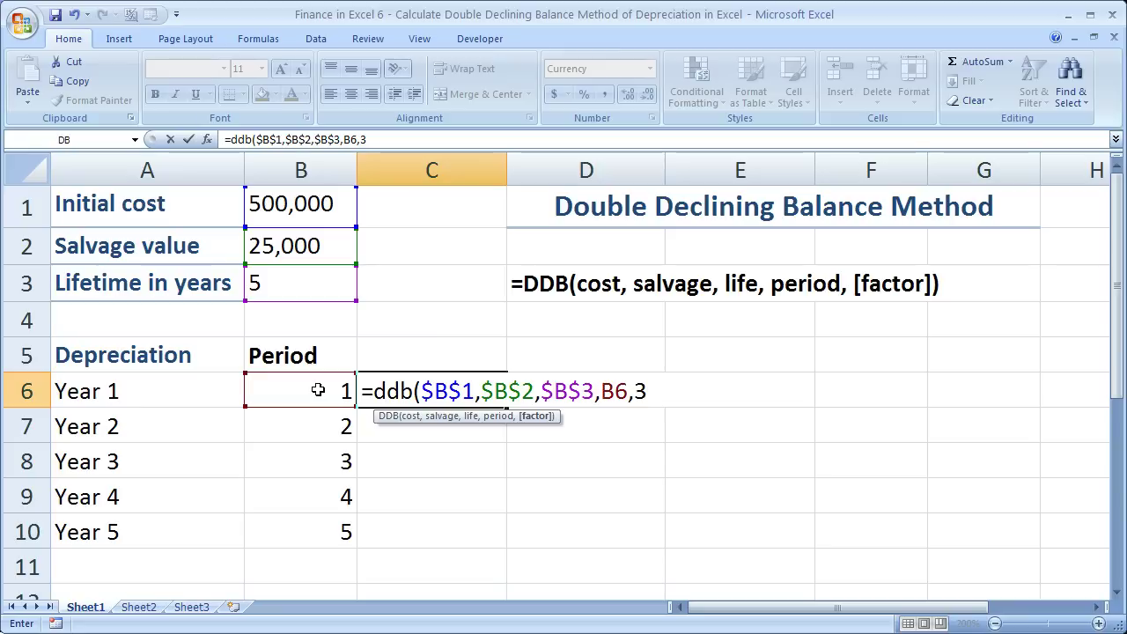
key("BackSpace")
type("2")
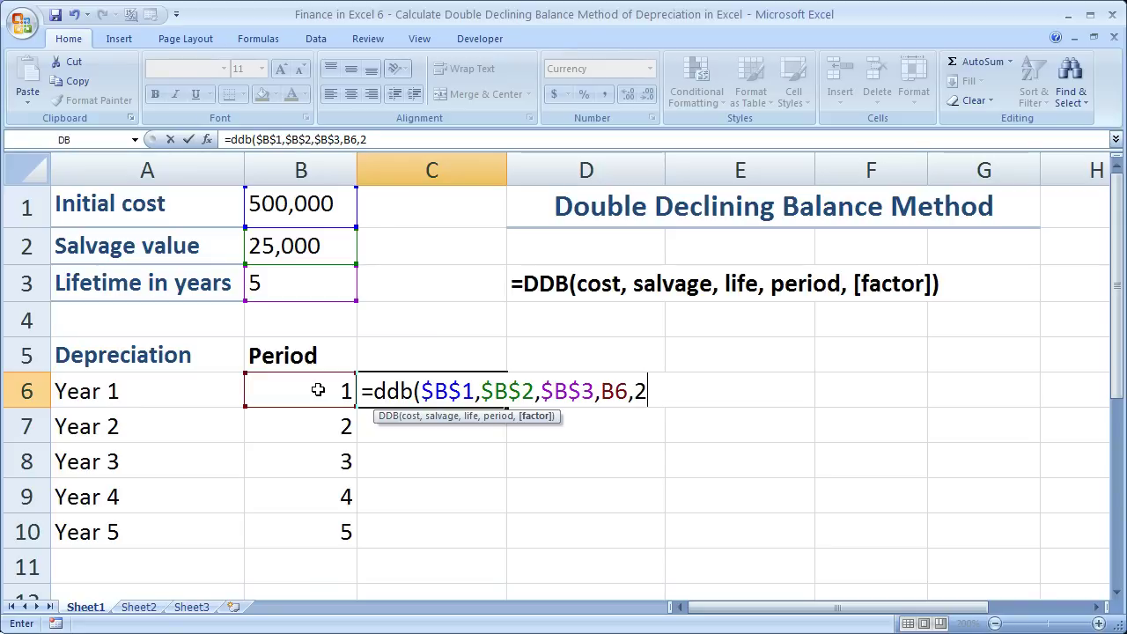
key("BackSpace")
key("BackSpace")
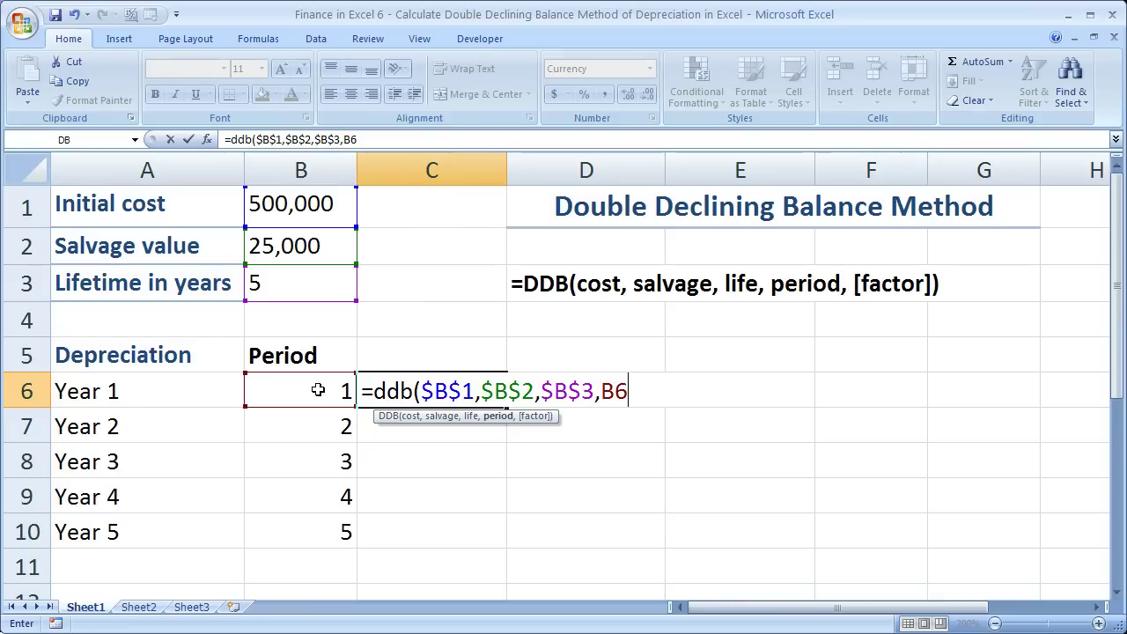
Complete the formula in C6 without a factor argument and fill it down through C10 for Years 2 to 5.
type(")")
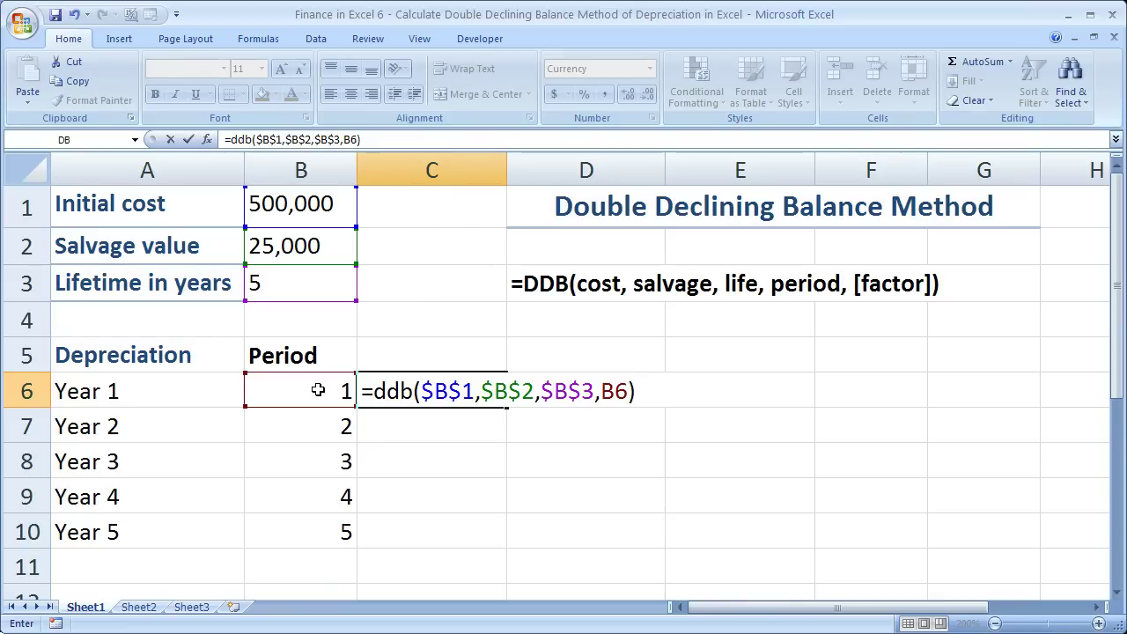
key("Return")
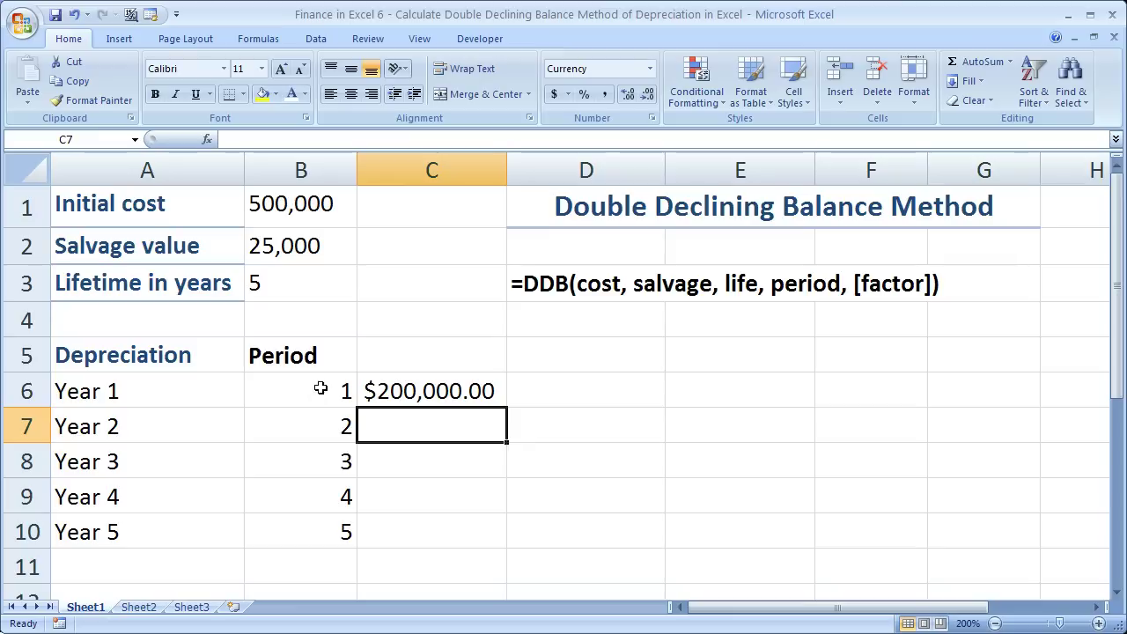
left_click(400, 388)
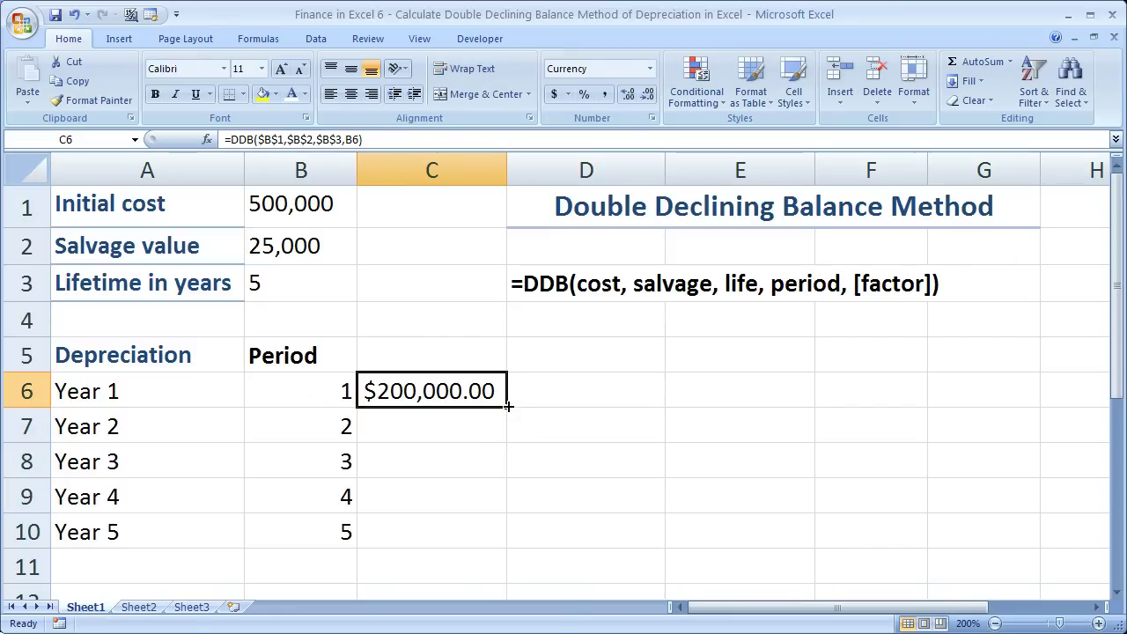
left_click_drag(508, 407, 505, 535)
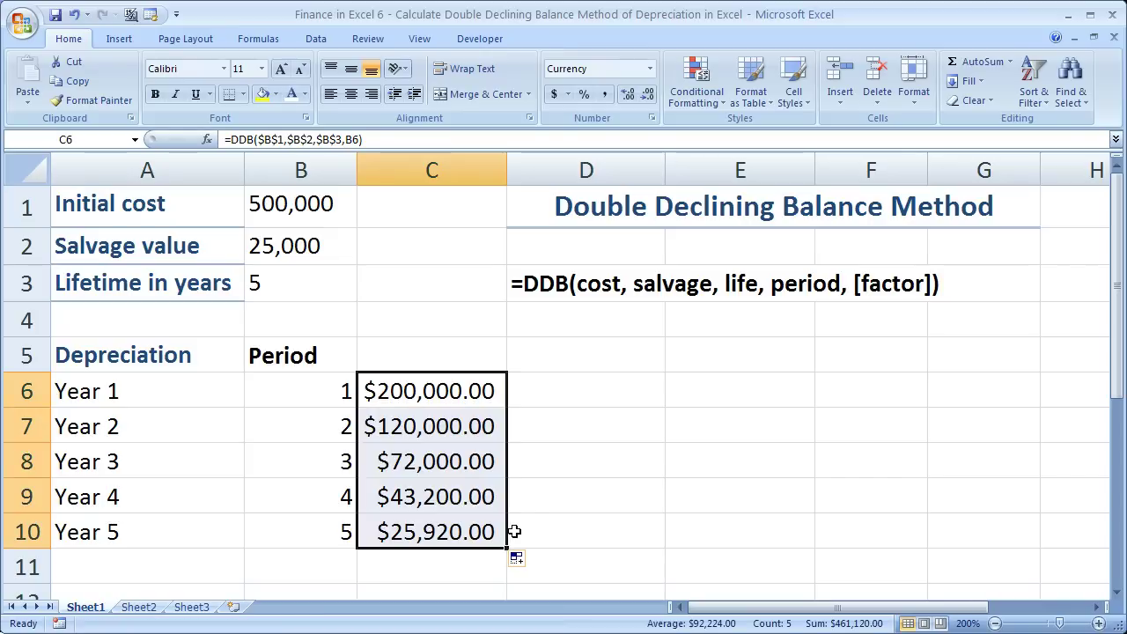
Inspect the filled DDB formulas in C6 and C9 to compare their absolute references and relative period reference.
left_click(455, 388)
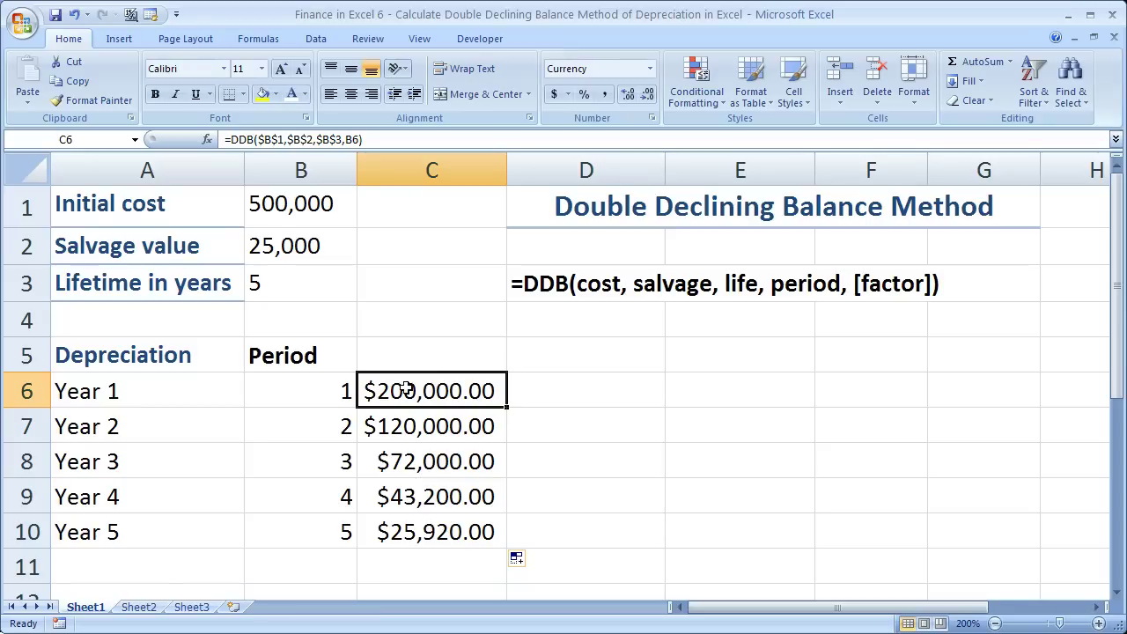
left_click(413, 499)
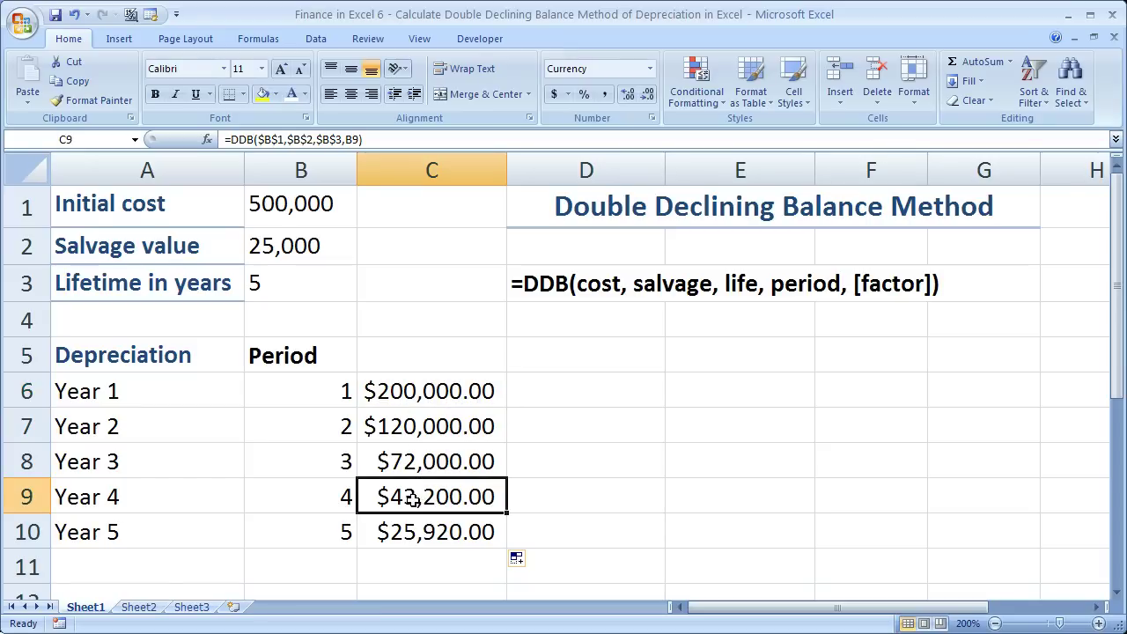
double_click(413, 499)
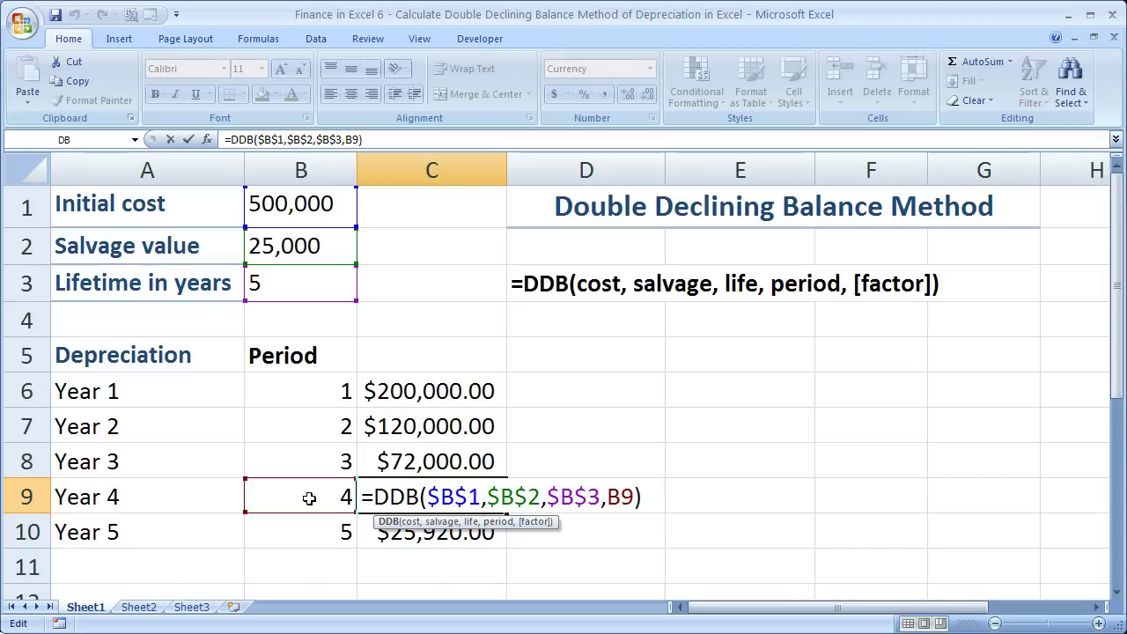
key("ctrl+Return")
double_click(427, 391)
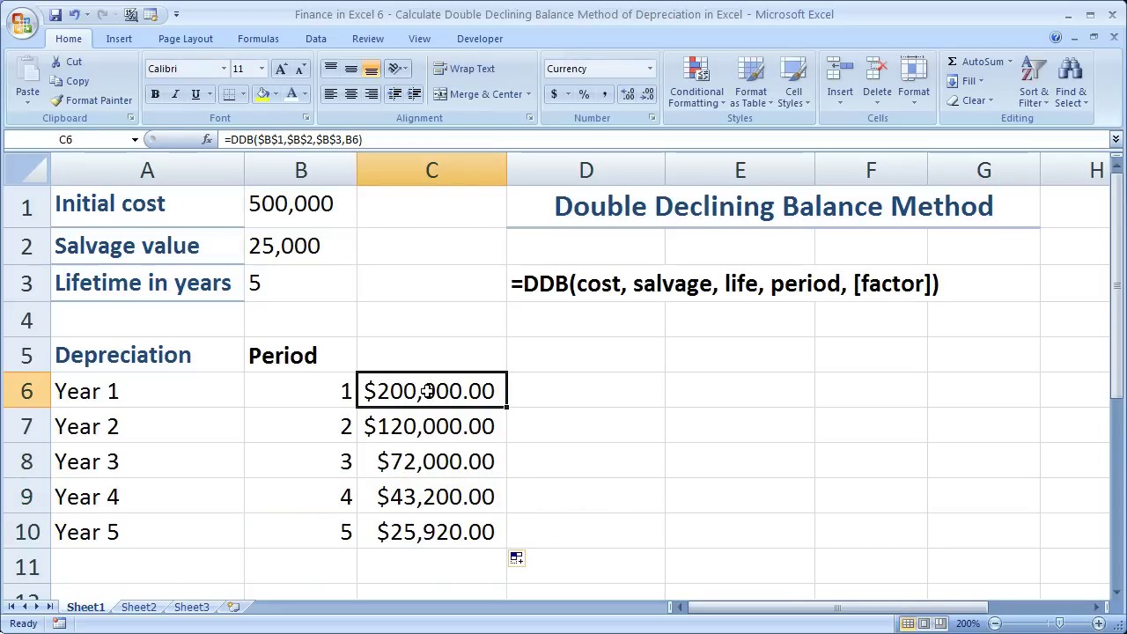
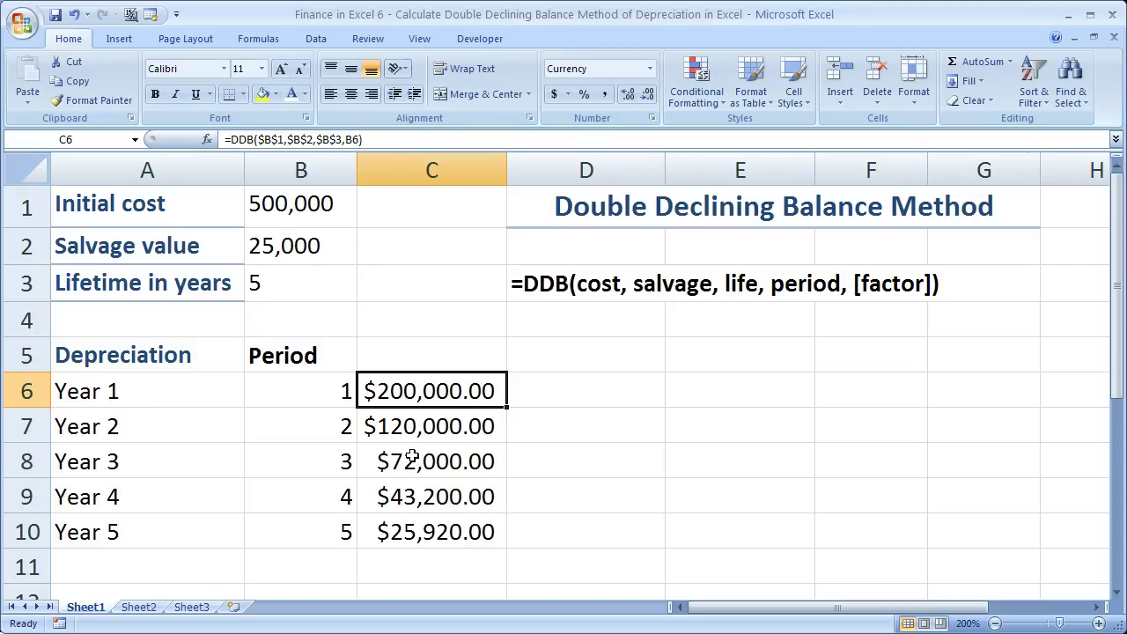
Examine how the Amnt Left formulas in D6 and D10 subtract salvage value and yearly depreciation from the initial cost.
left_click(567, 360)
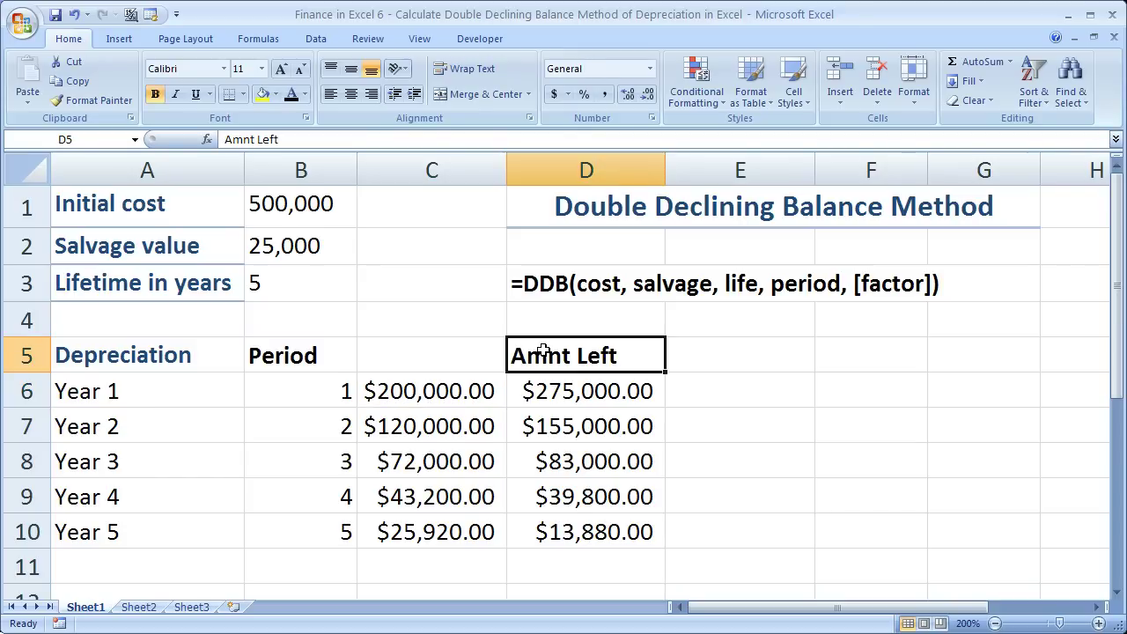
left_click_drag(604, 355, 579, 359)
left_click(570, 384)
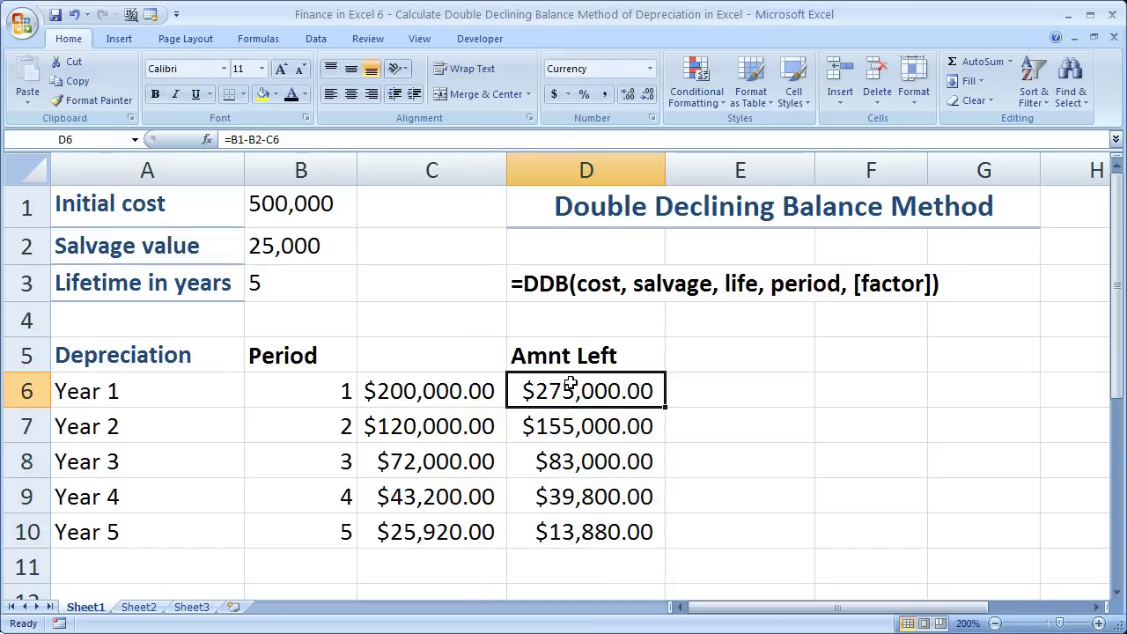
left_click(300, 206)
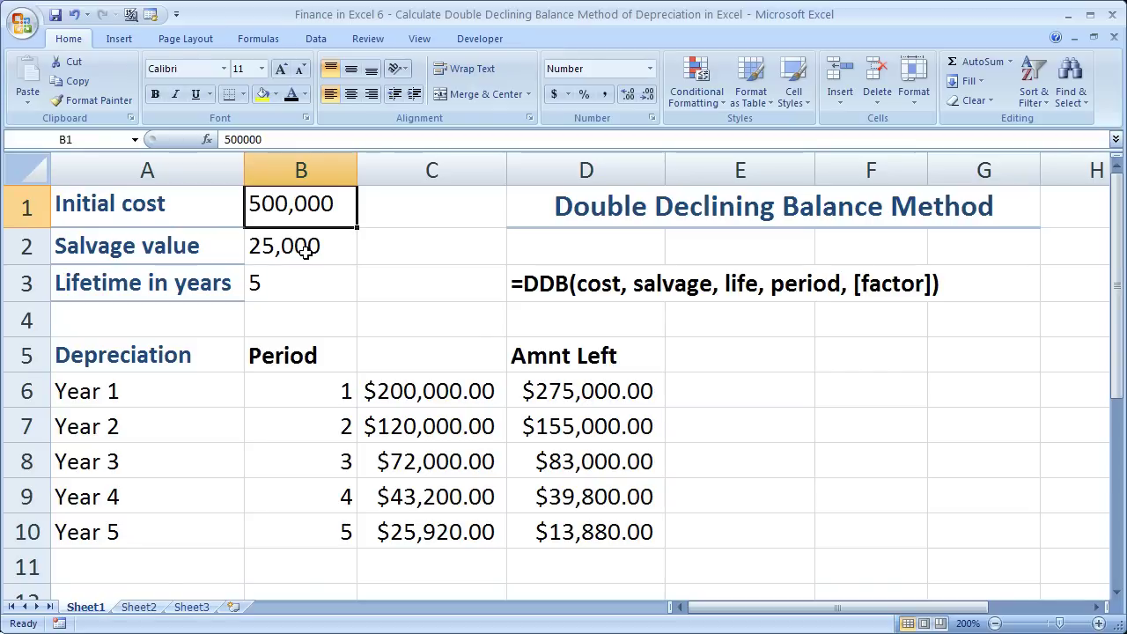
left_click(451, 398)
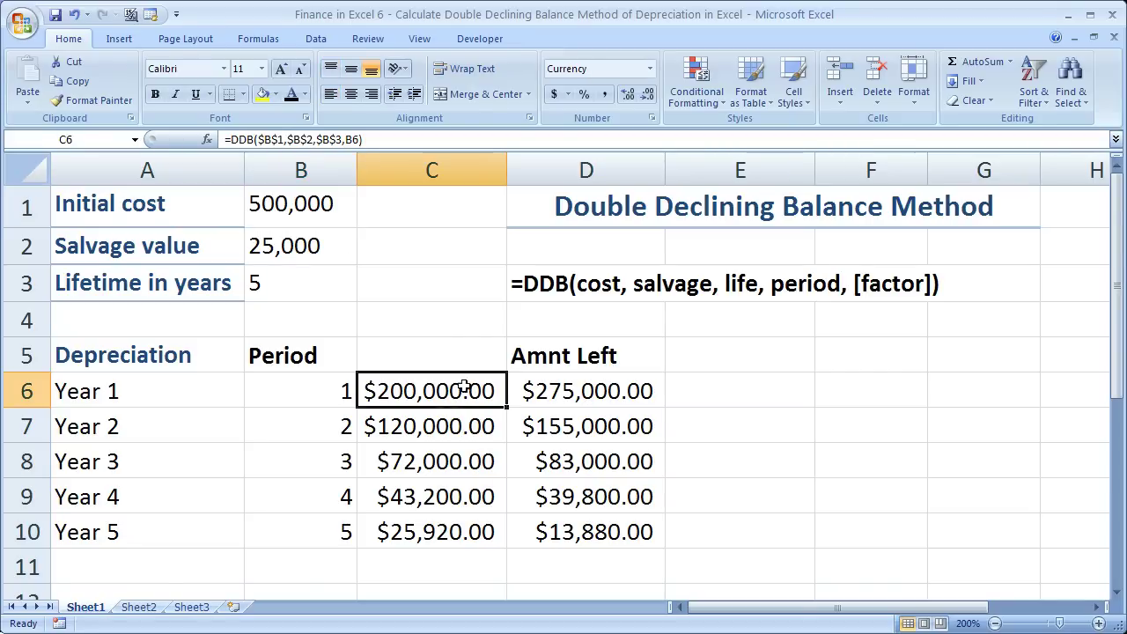
left_click(592, 534)
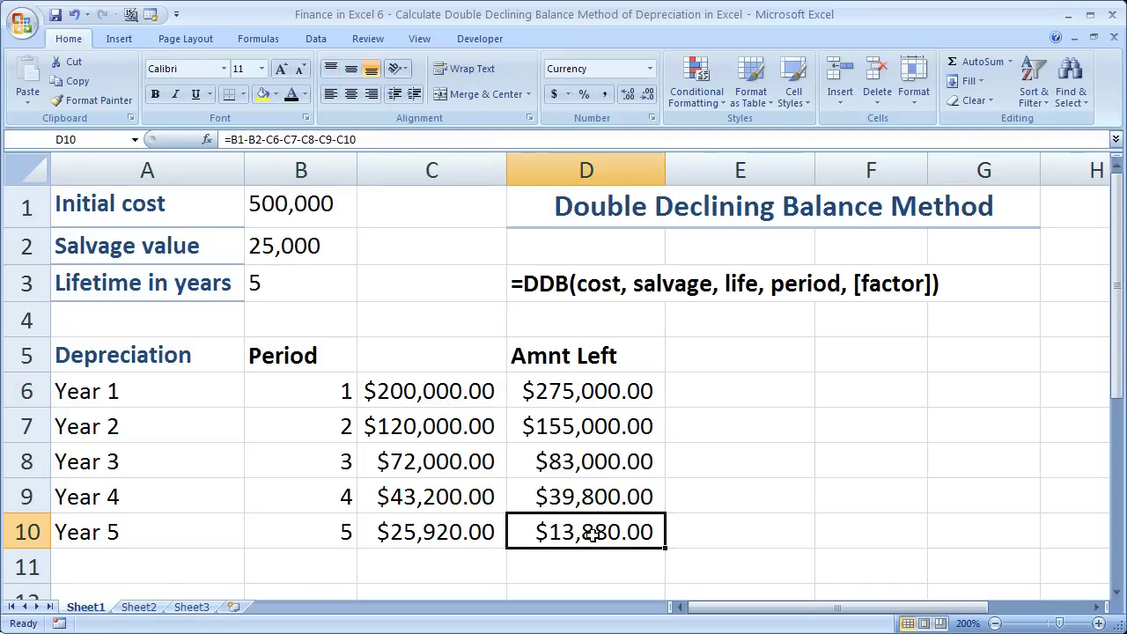
double_click(592, 534)
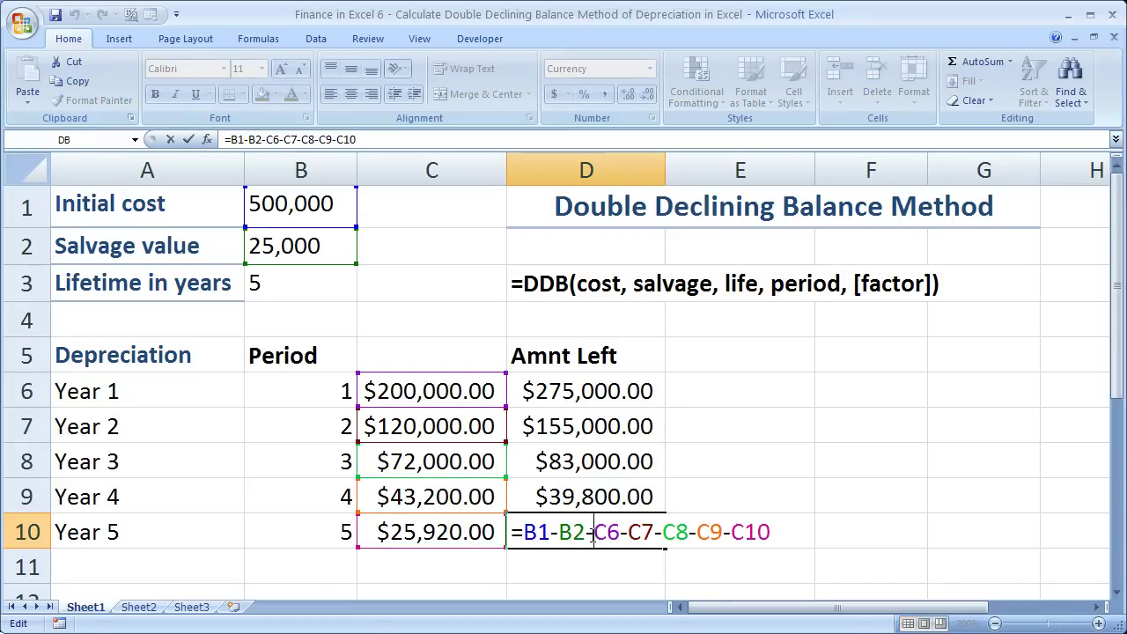
key("ctrl+Return")
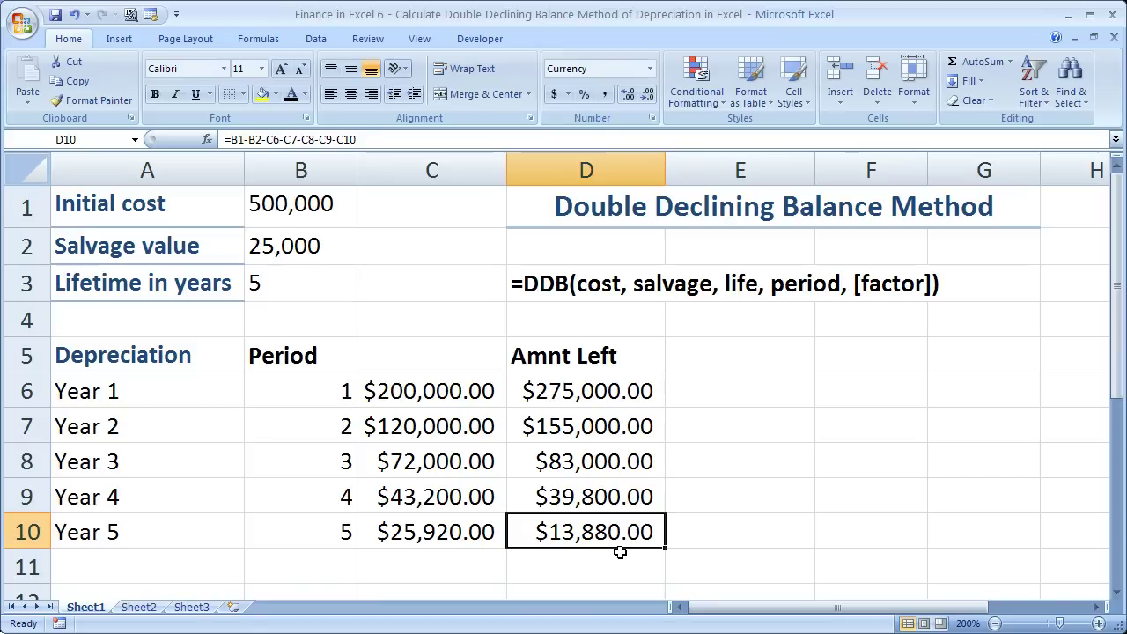
Review the DDB syntax line and select the Amnt Left range D5:D10.
left_click(478, 499)
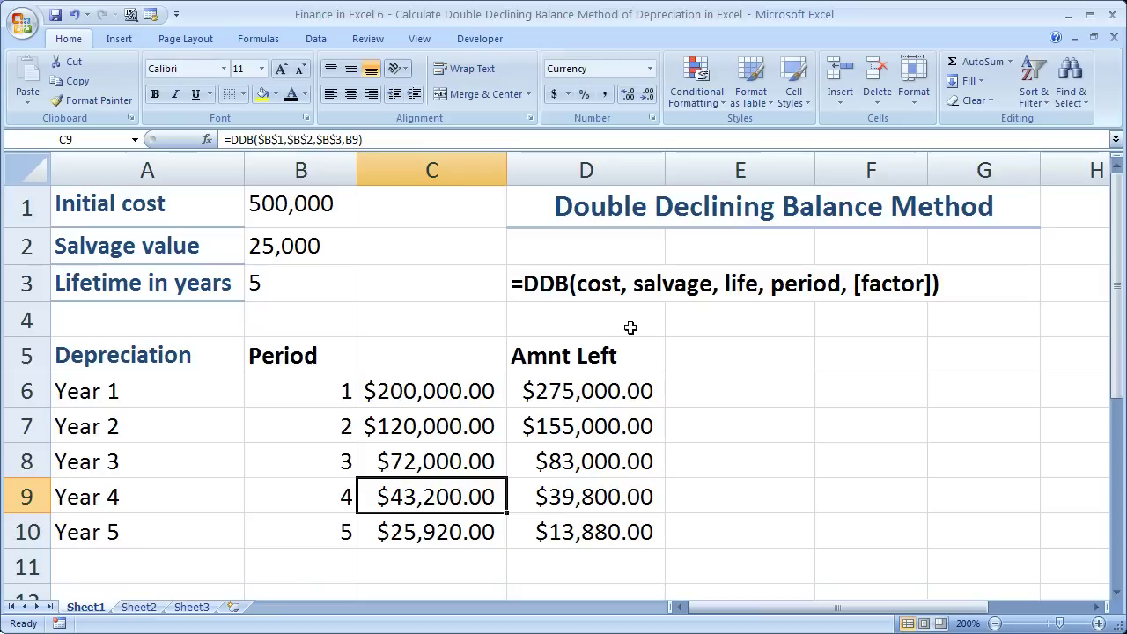
left_click_drag(564, 280, 935, 285)
left_click_drag(637, 355, 625, 538)
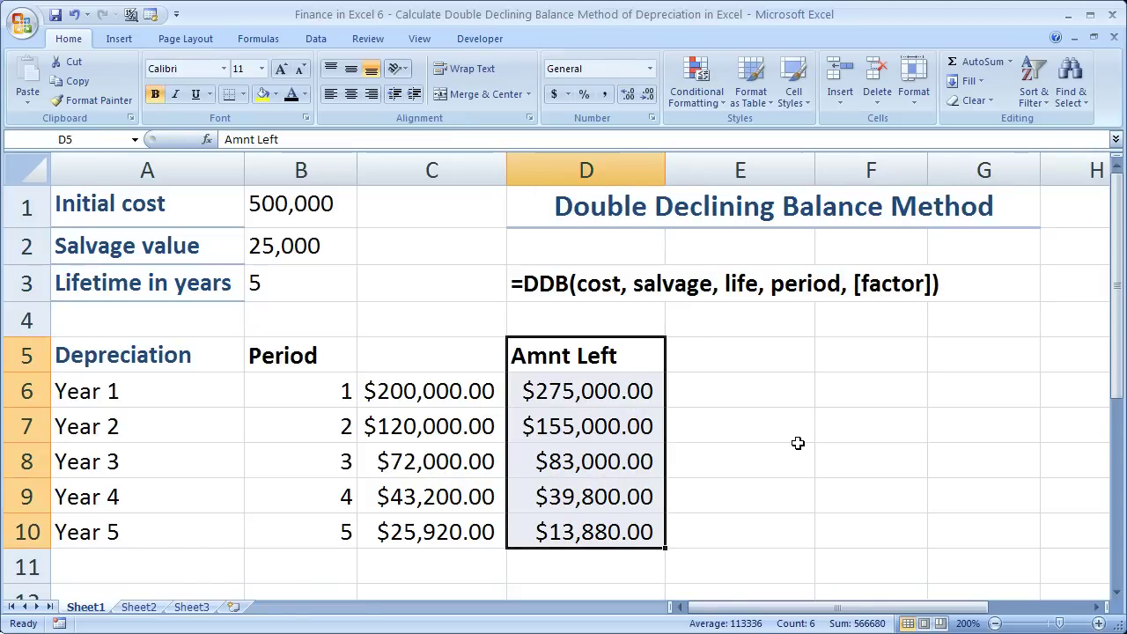